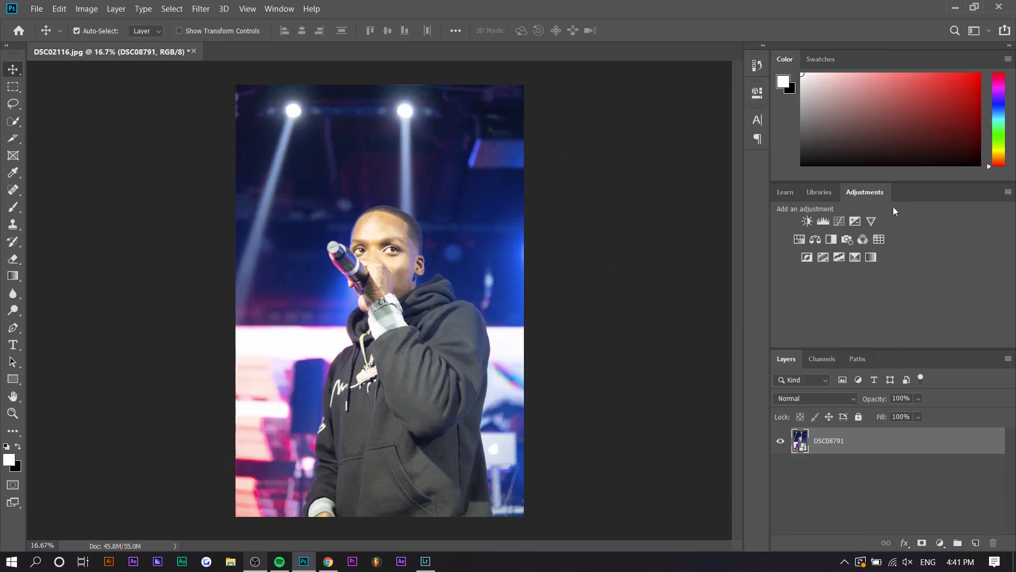
Add Curves and Color Balance adjustment layers, then return to Curves 1
click(839, 221)
click(815, 239)
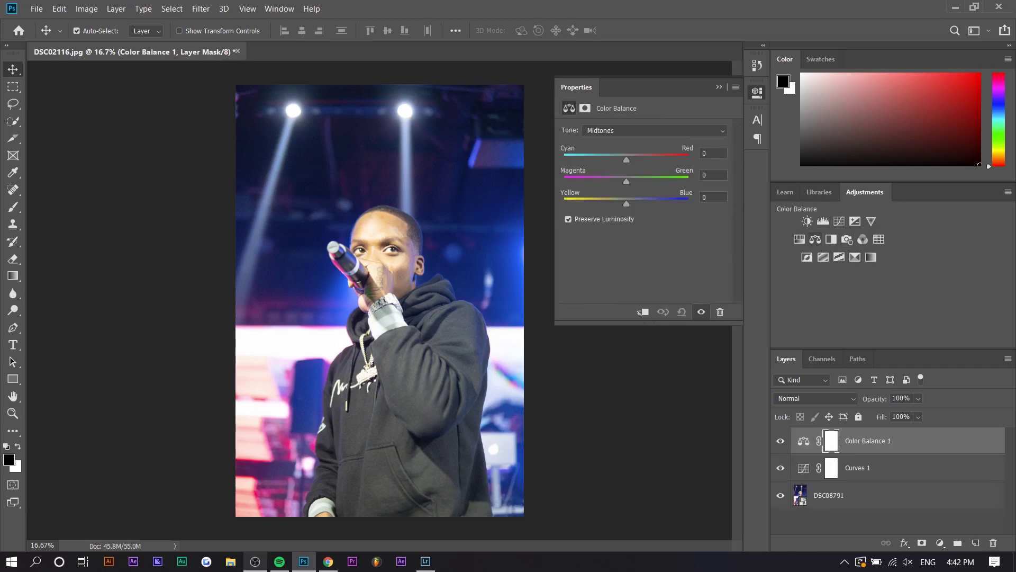
key(alt+bracketleft)
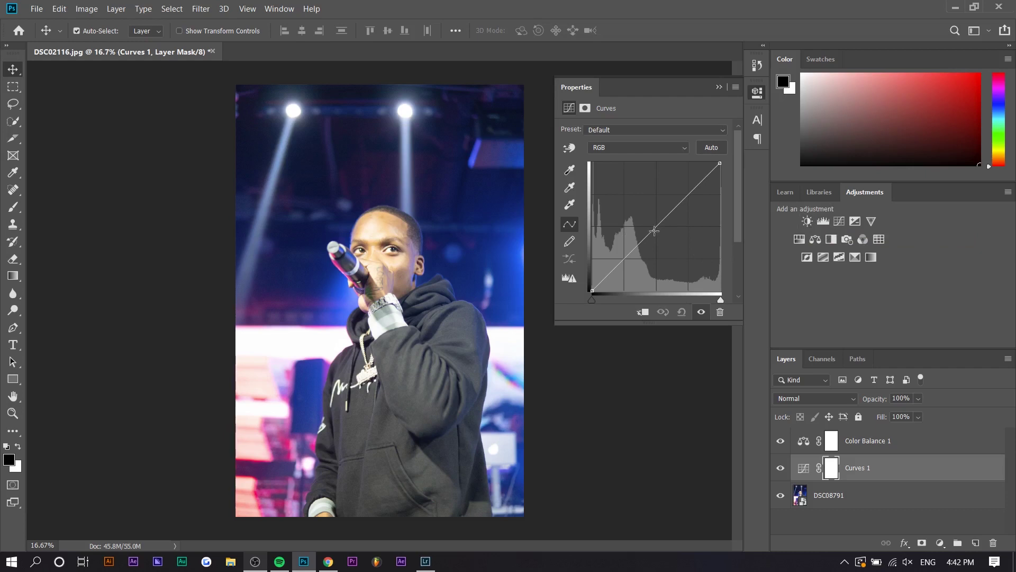
Shape the RGB curve into an S with raised midtones and highlights and a lifted black point
click(654, 231)
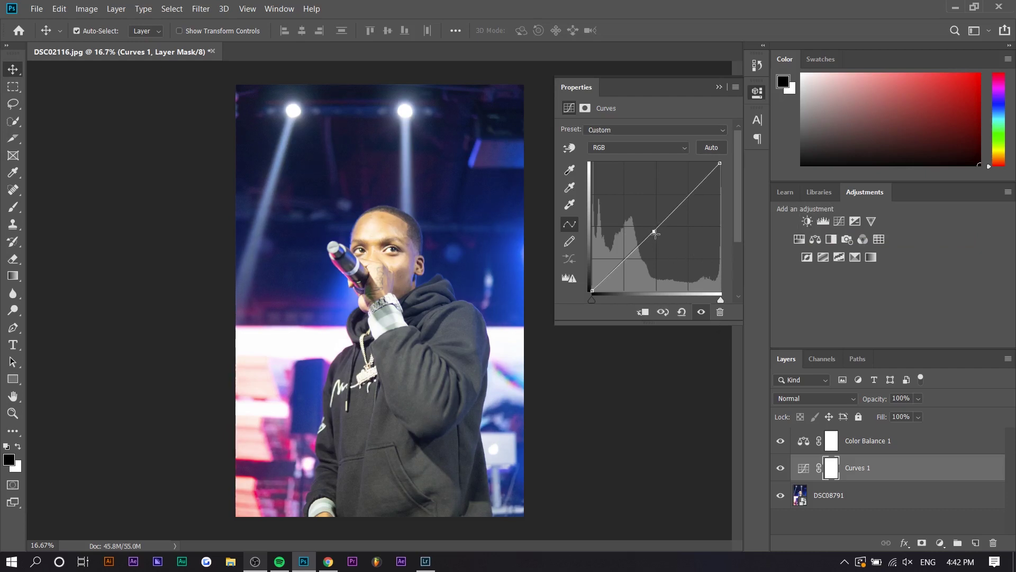
mouse_move(655, 232)
mouse_down()
mouse_move(654, 252)
mouse_move(648, 218)
mouse_move(652, 252)
mouse_up()
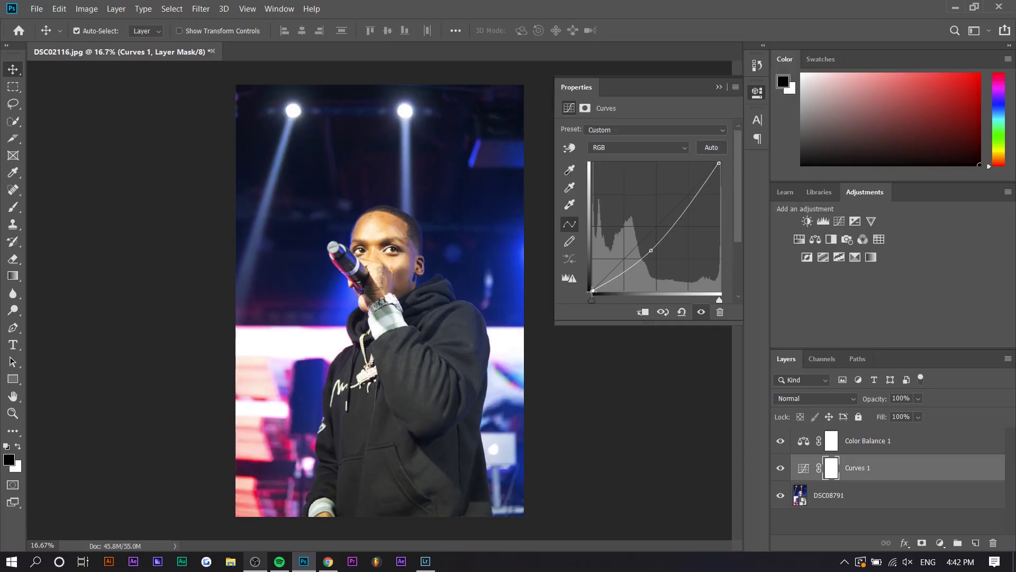
mouse_move(591, 292)
mouse_down()
mouse_move(593, 279)
mouse_move(590, 298)
mouse_up()
drag(650, 251, 659, 242)
click(691, 201)
drag(691, 201, 685, 200)
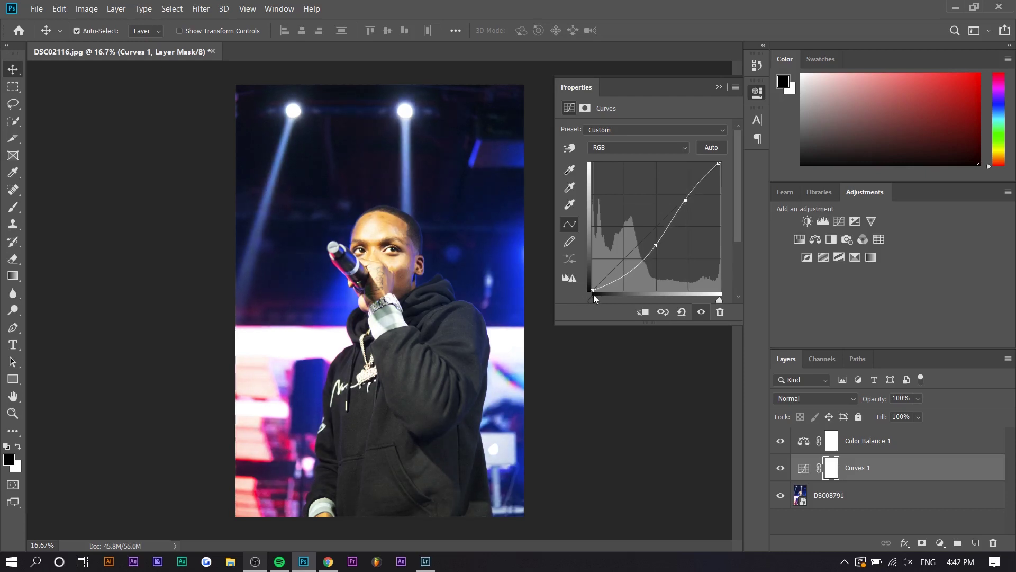
drag(593, 290, 593, 286)
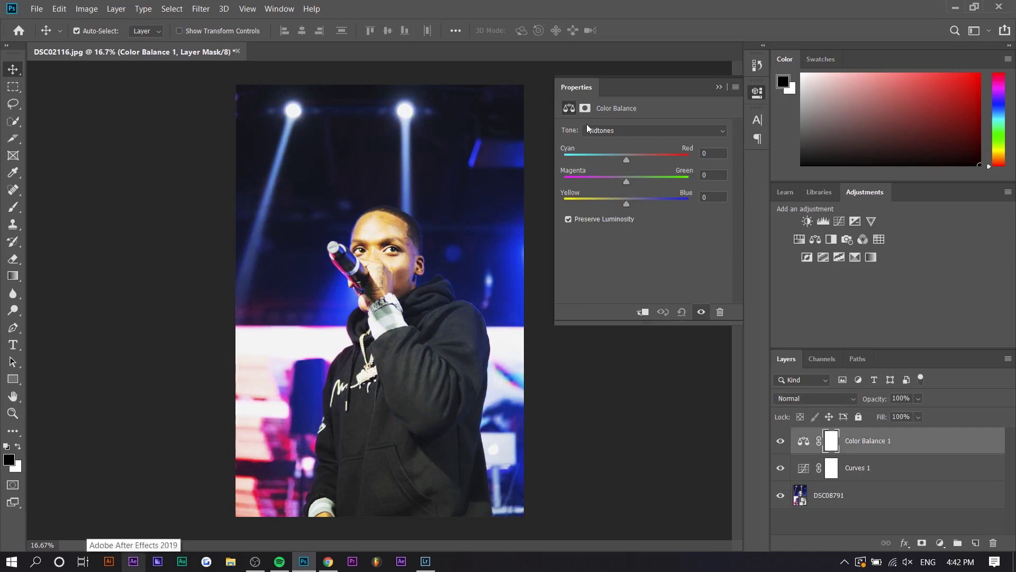
Shift Color Balance midtones toward blue and group both adjustments as 'CC'
drag(628, 202, 645, 218)
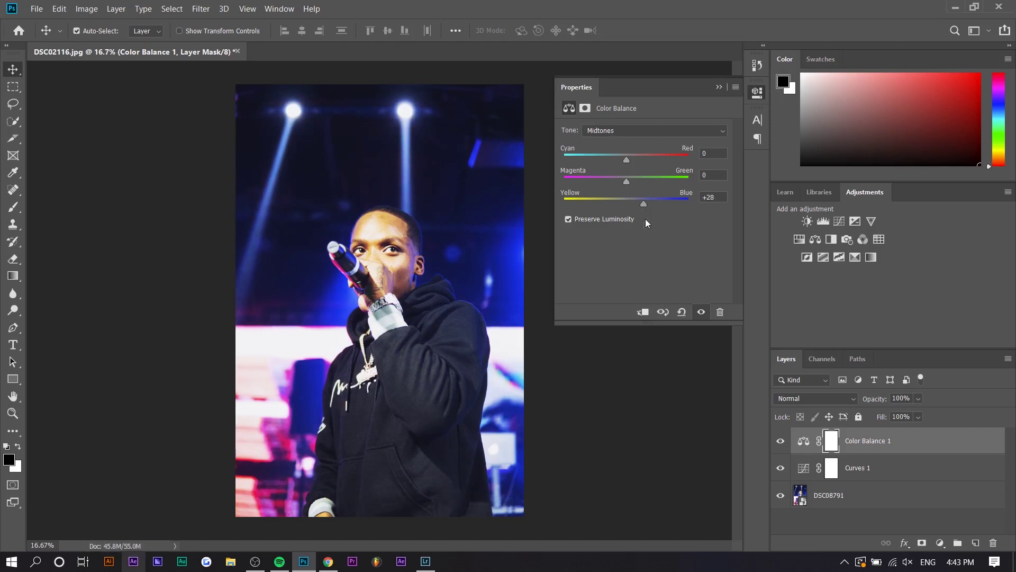
shift+click(859, 467)
key(ctrl+g)
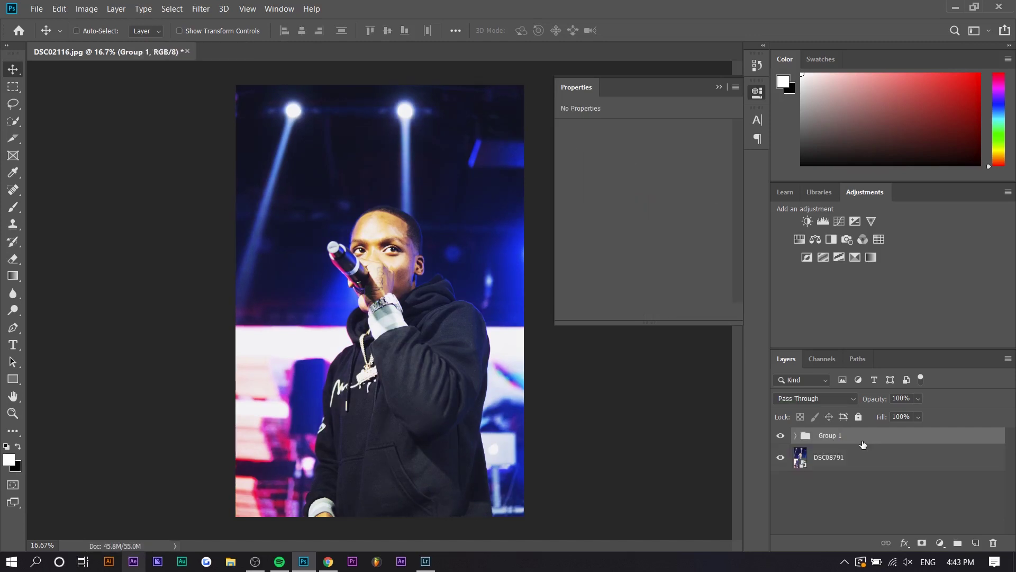
double_click(825, 435)
text(CC)
key(Return)
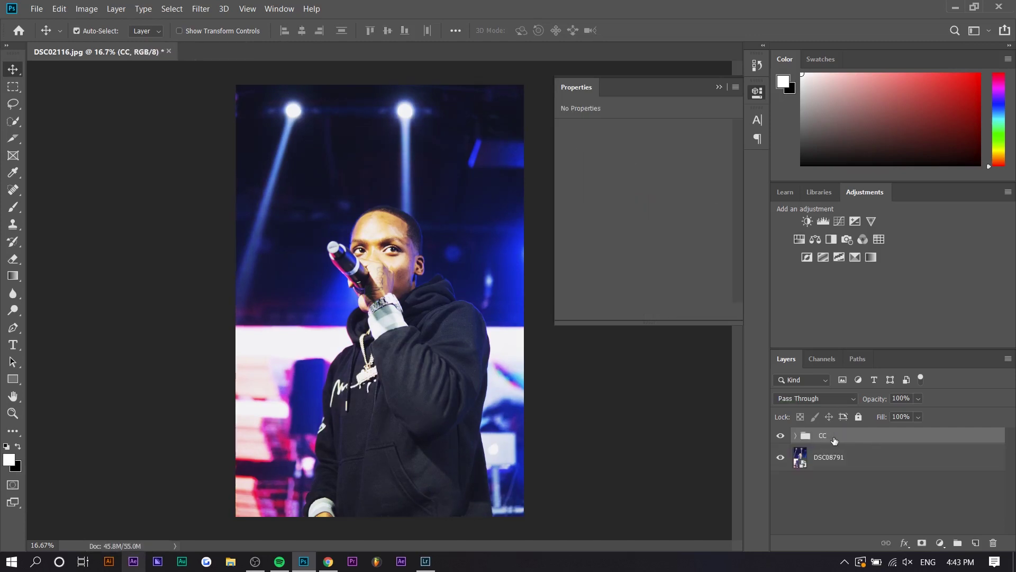
Toggle the CC group to compare before and after, then add a Gradient Map layer
click(780, 440)
click(780, 440)
click(780, 440)
click(780, 440)
scroll(368, 289, down, 1)
scroll(368, 289, up, 2)
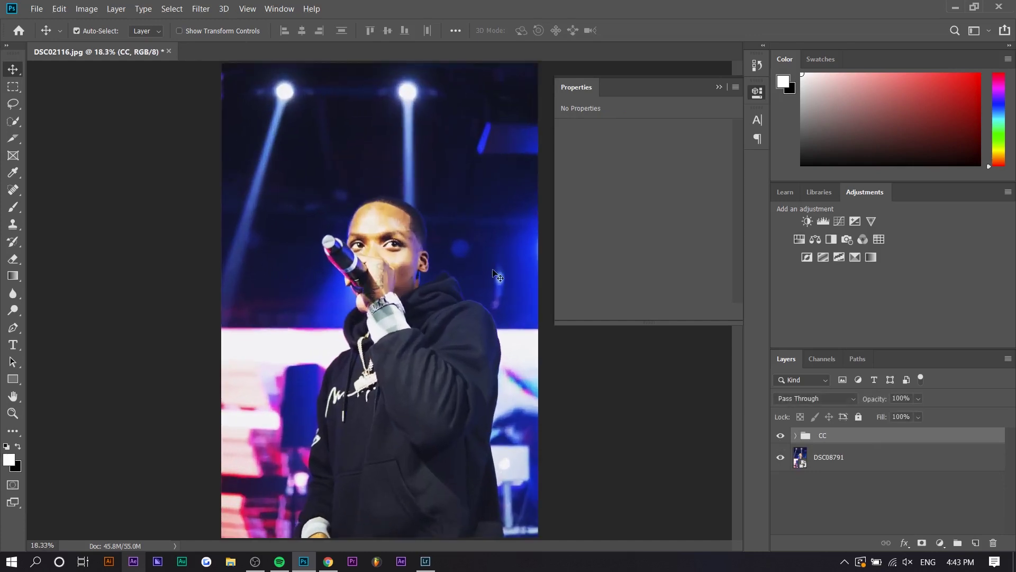
scroll(456, 371, down, 1)
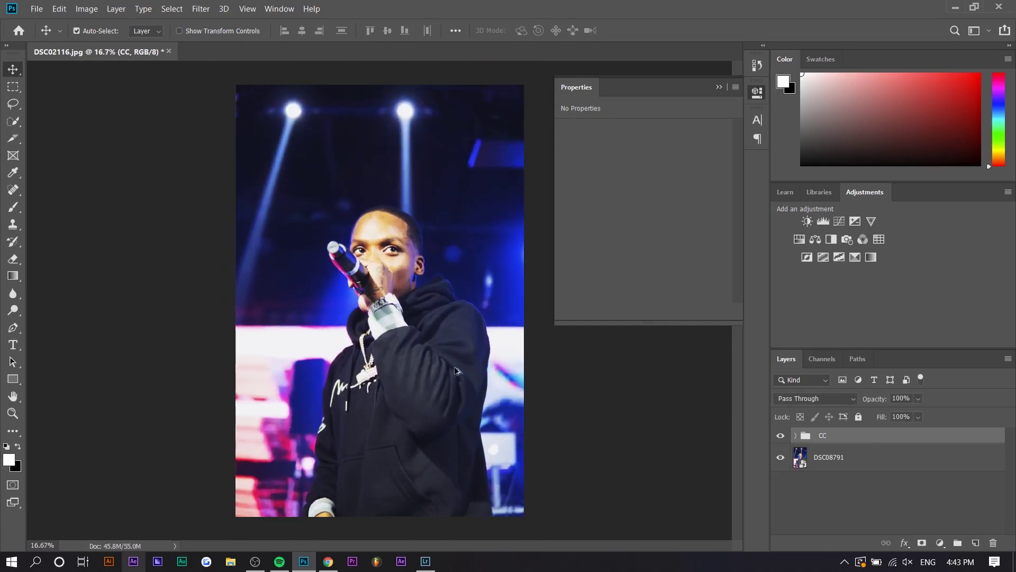
click(781, 439)
click(870, 257)
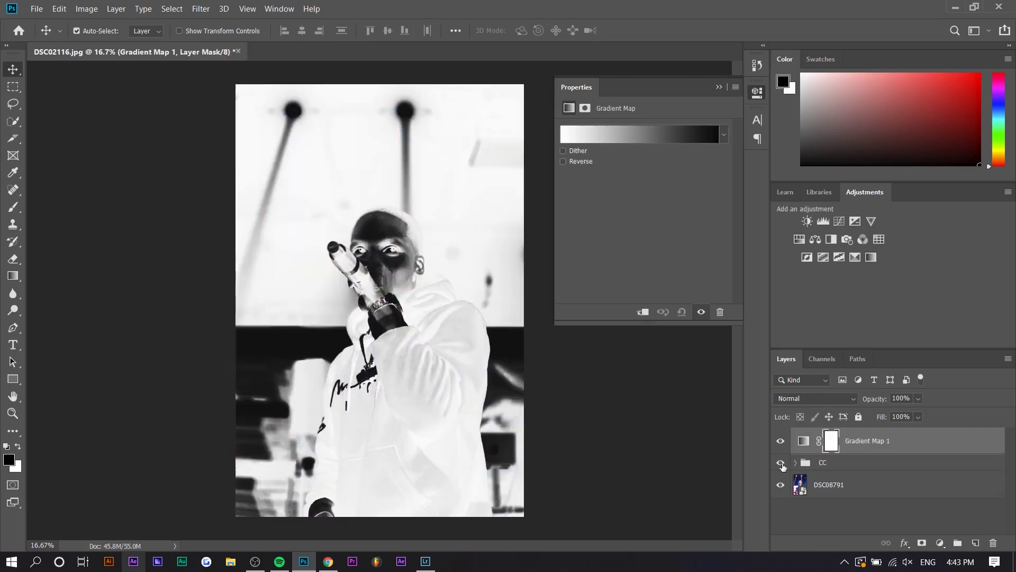
click(601, 138)
click(566, 231)
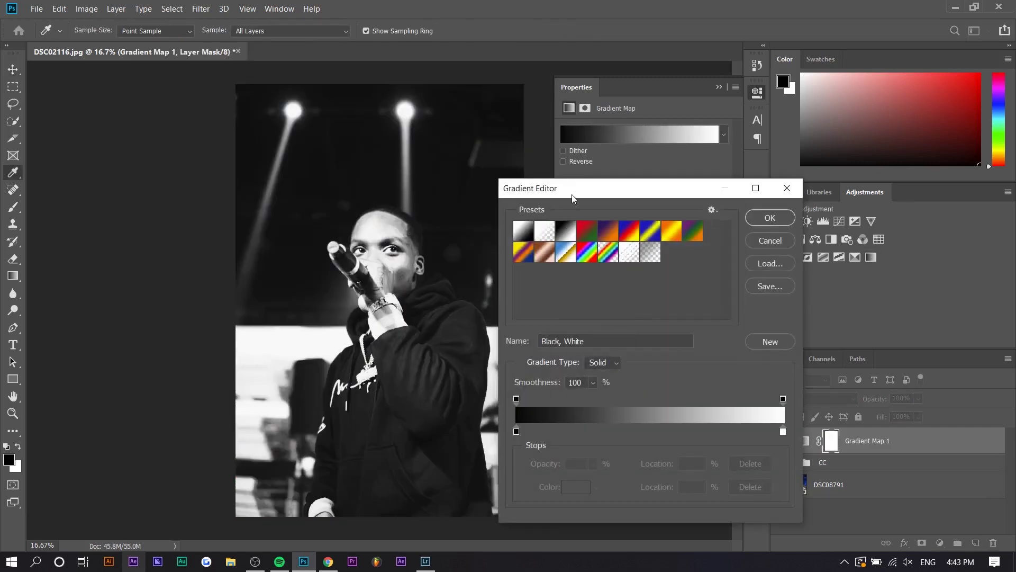
click(605, 236)
key(ctrl+z)
click(517, 432)
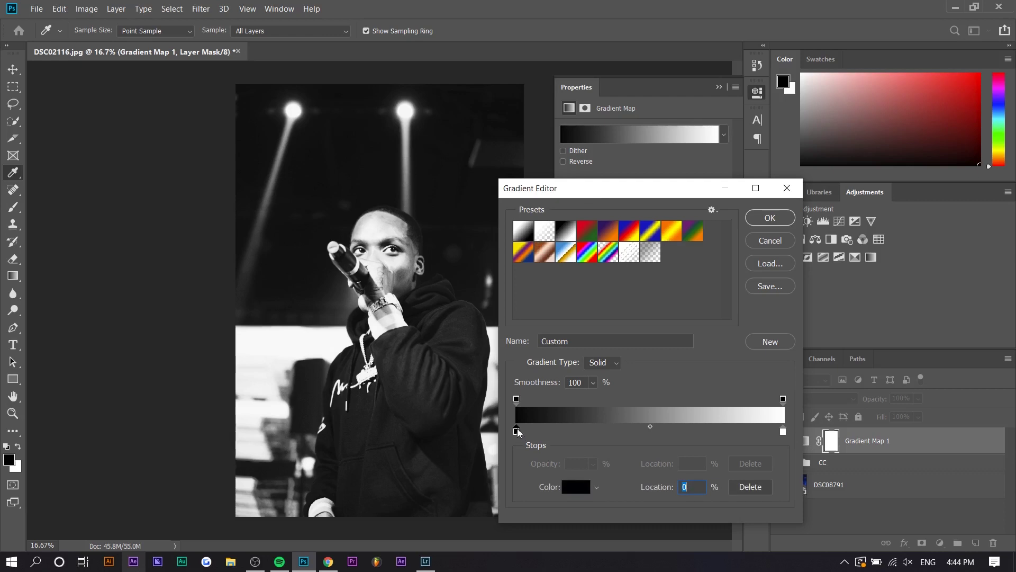
click(783, 432)
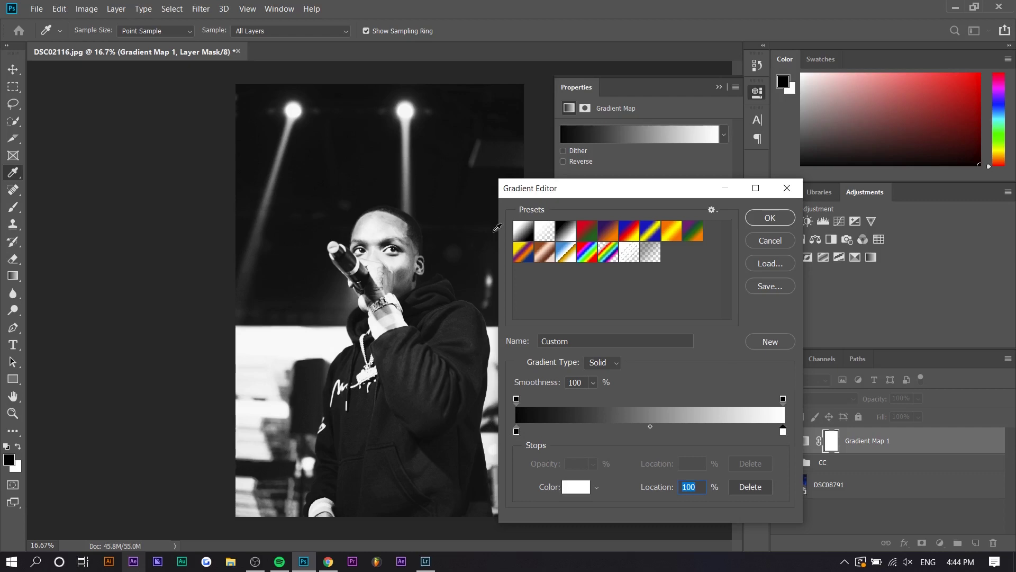
click(606, 238)
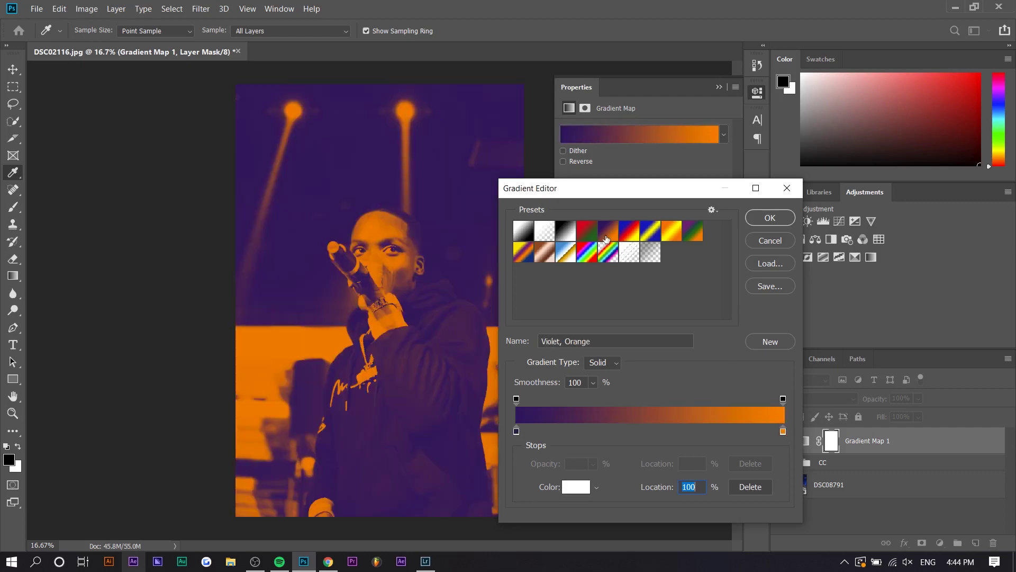
double_click(517, 432)
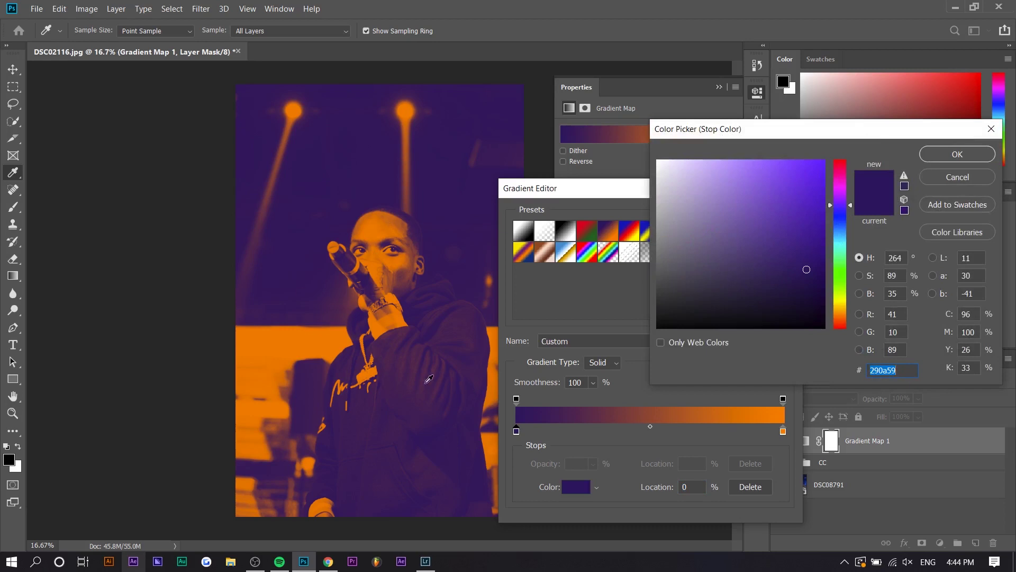
click(933, 161)
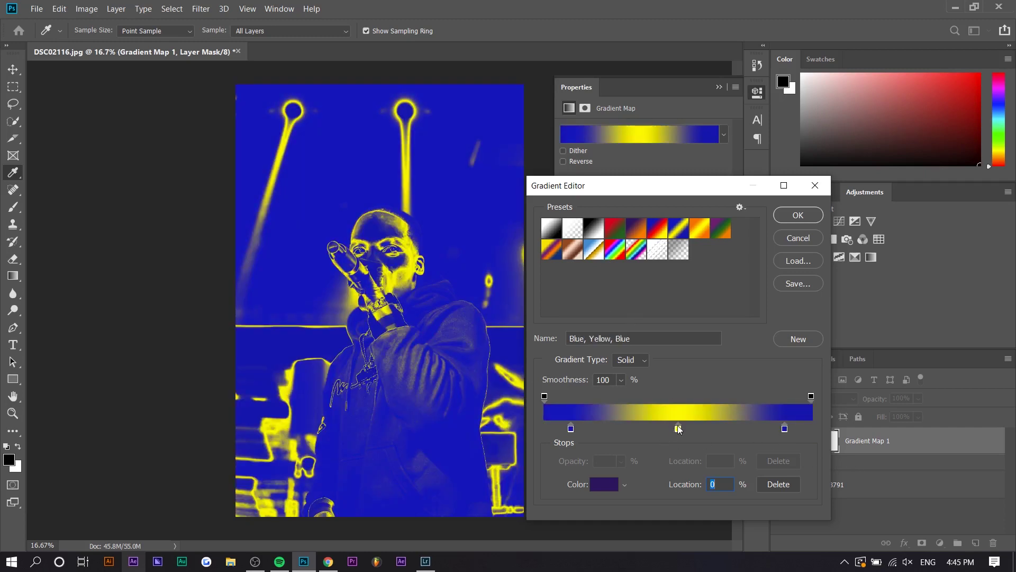
click(638, 257)
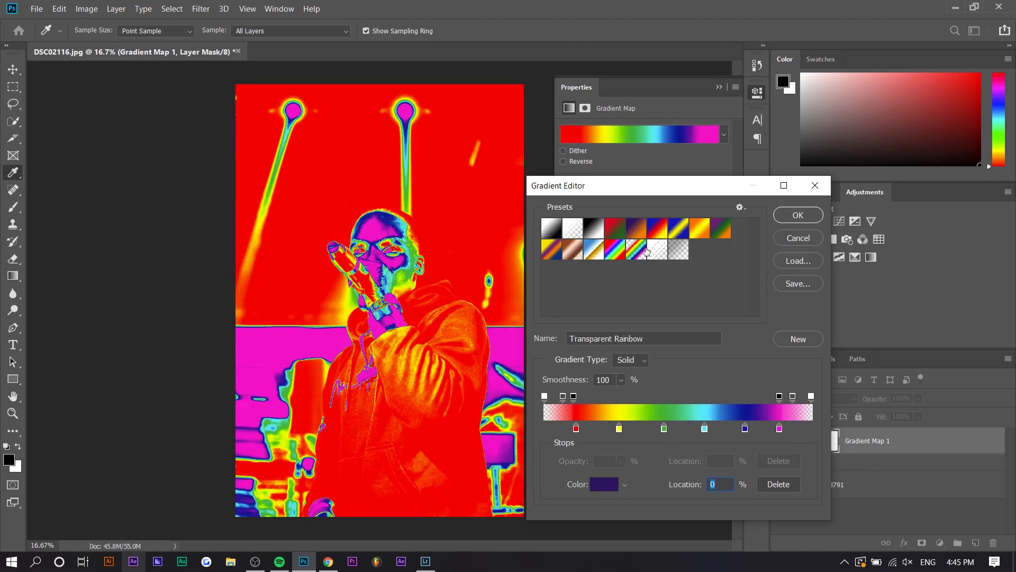
click(615, 250)
click(573, 249)
click(551, 250)
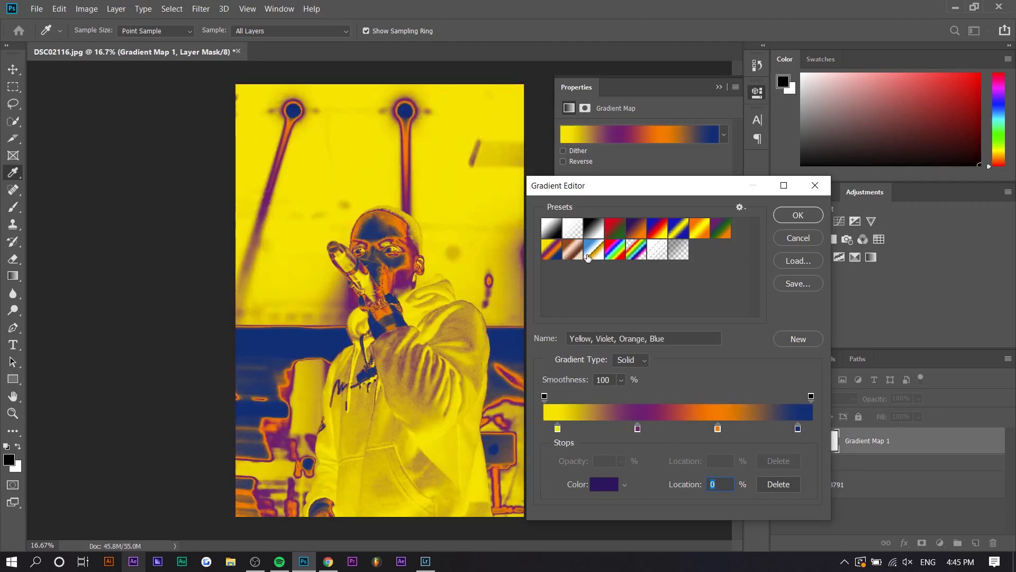
click(588, 256)
click(616, 254)
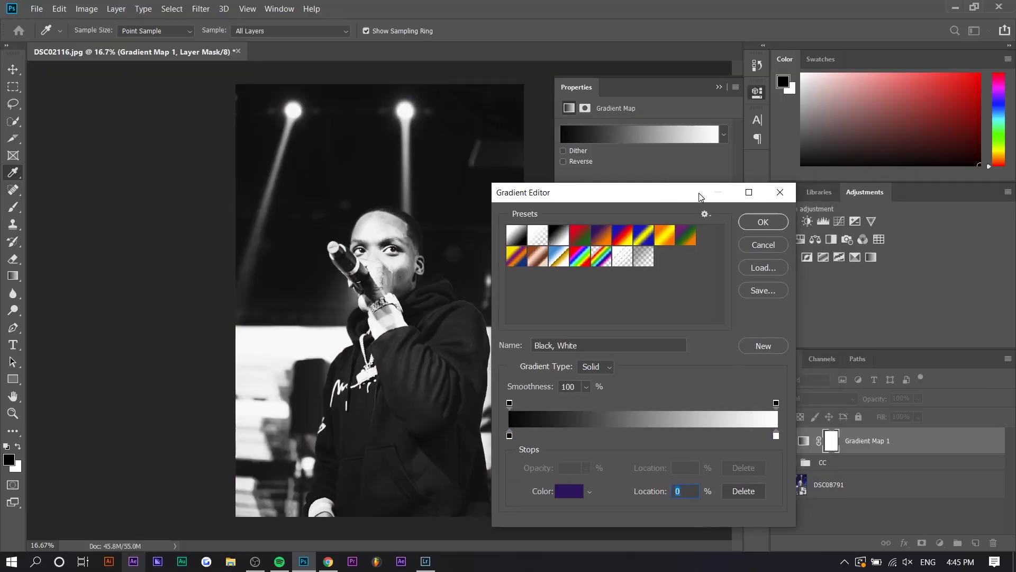
click(663, 242)
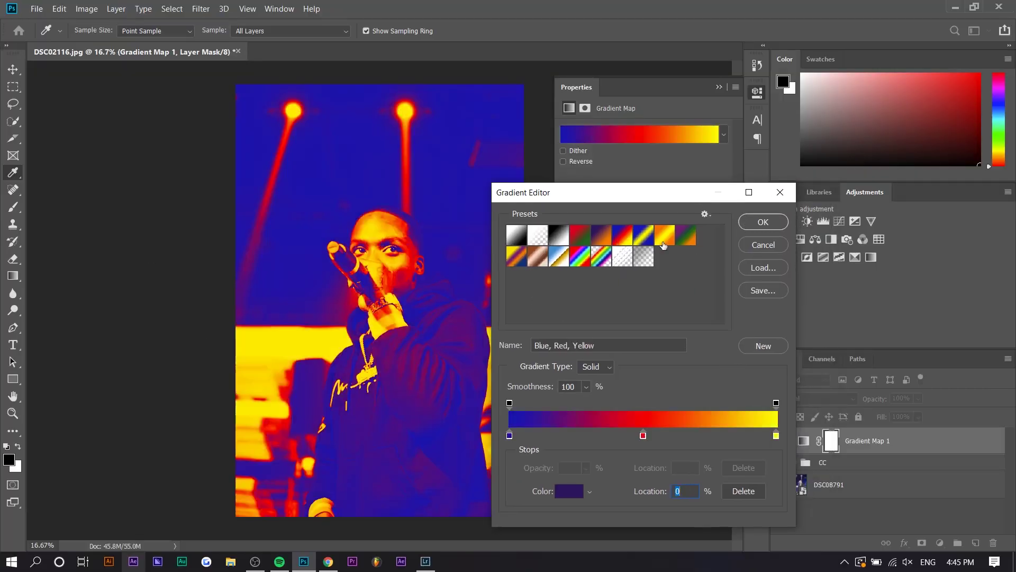
click(743, 247)
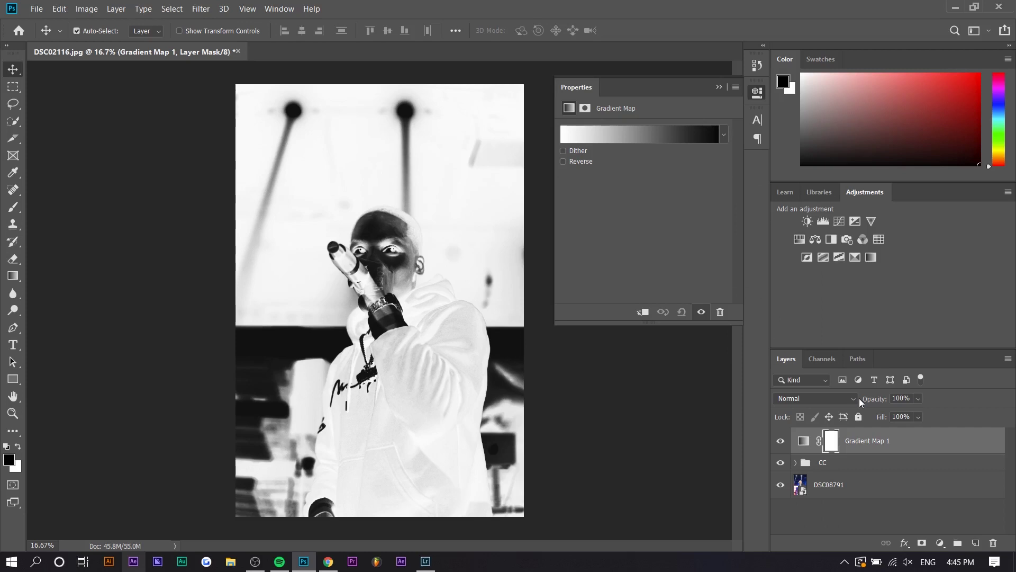
Set the Gradient Map 1 layer's blend mode to Soft Light
click(843, 395)
key(Escape)
click(840, 398)
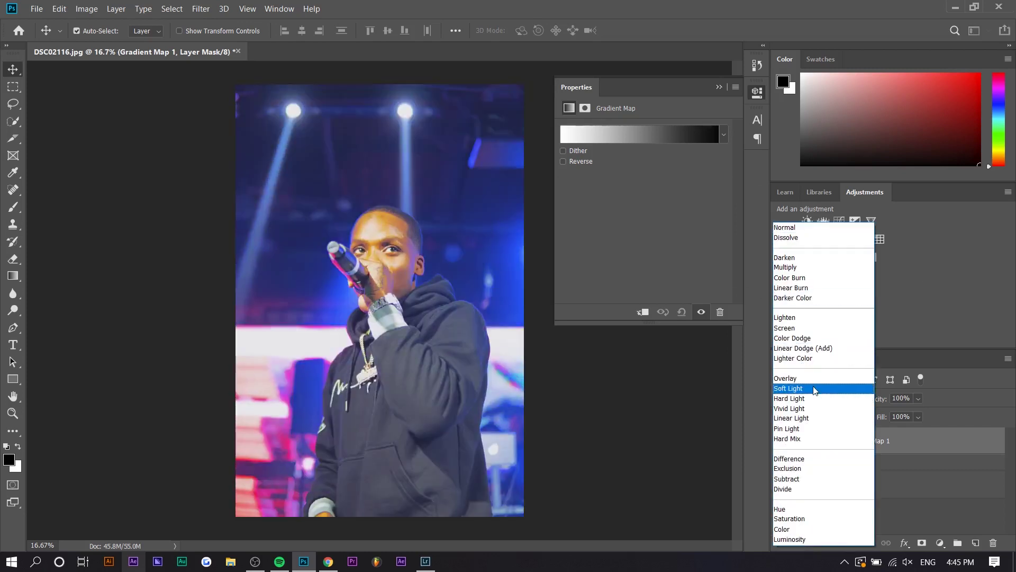
click(814, 389)
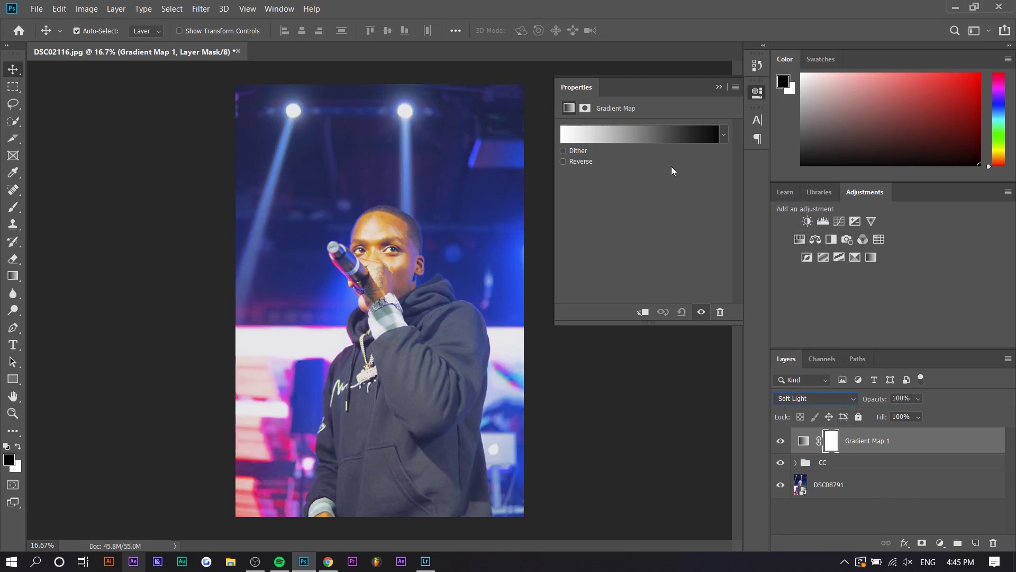
Preview the Violet, Green, Orange gradient preset, then cancel the change
click(666, 139)
click(694, 236)
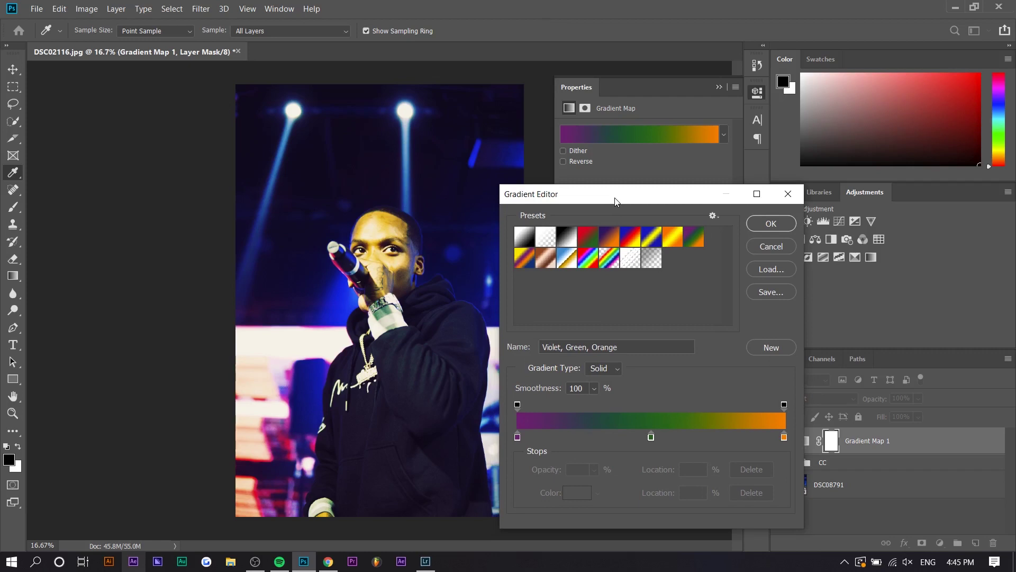
drag(616, 198, 580, 202)
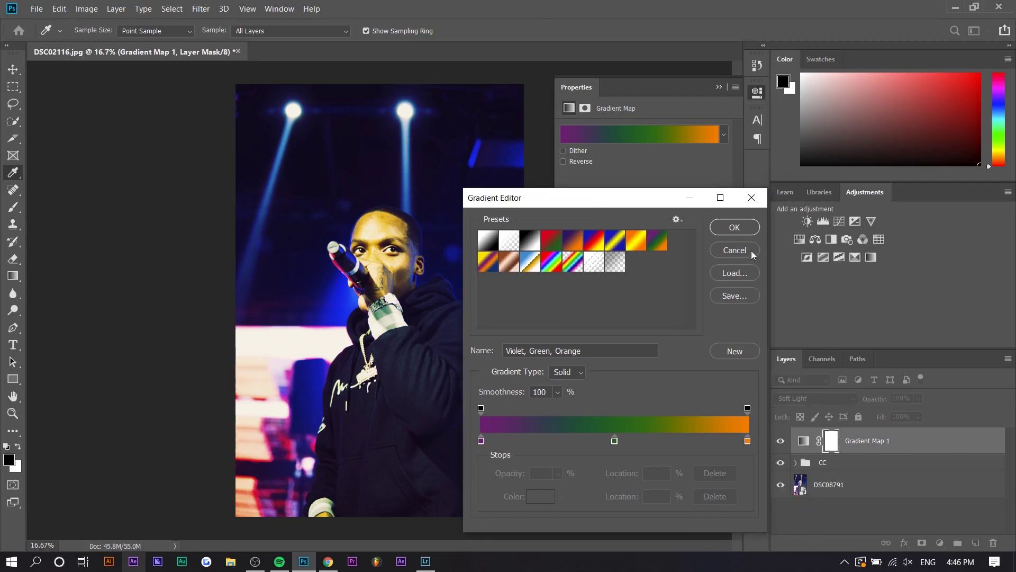
click(734, 250)
Reapply Soft Light blending and reopen the gradient map's gradient for editing
click(814, 398)
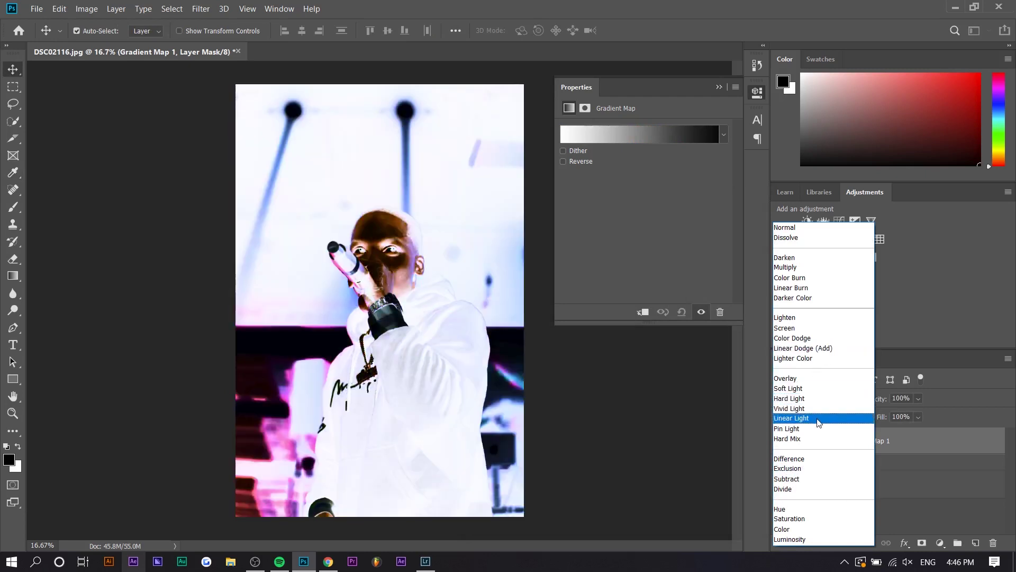
click(818, 388)
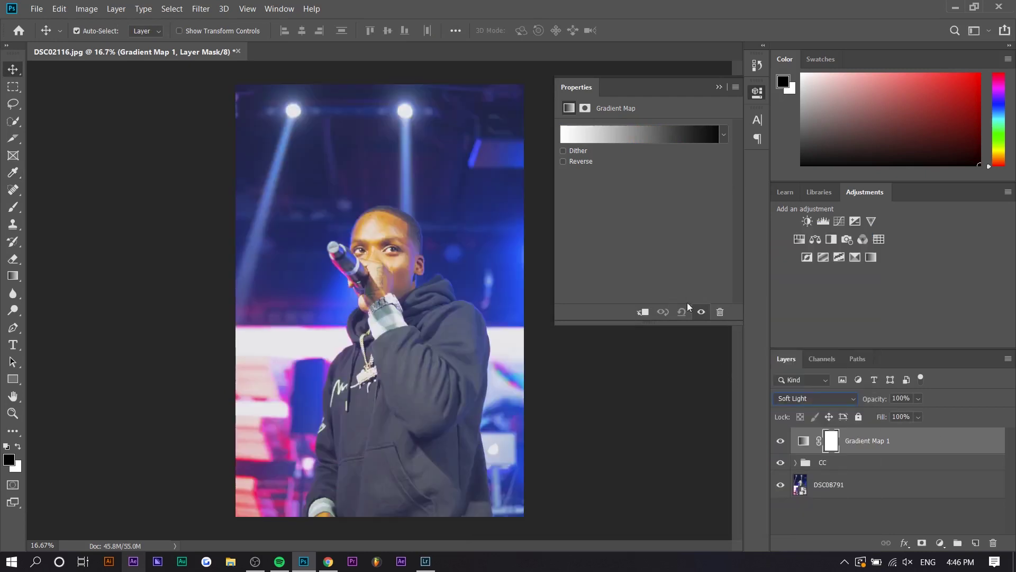
click(636, 138)
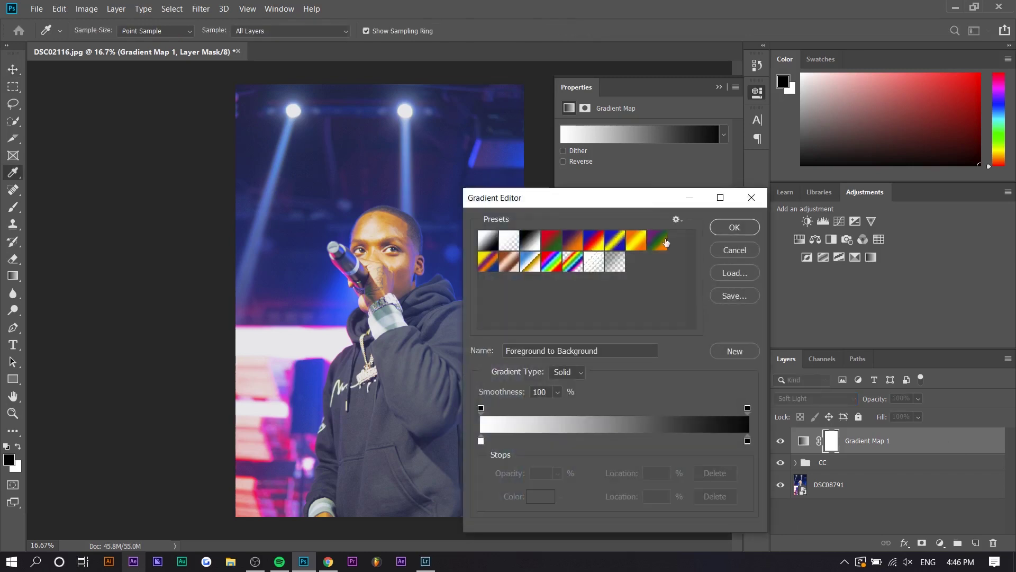
Try several gradient presets and settle on Violet, Orange
click(664, 242)
click(636, 240)
click(615, 240)
click(575, 245)
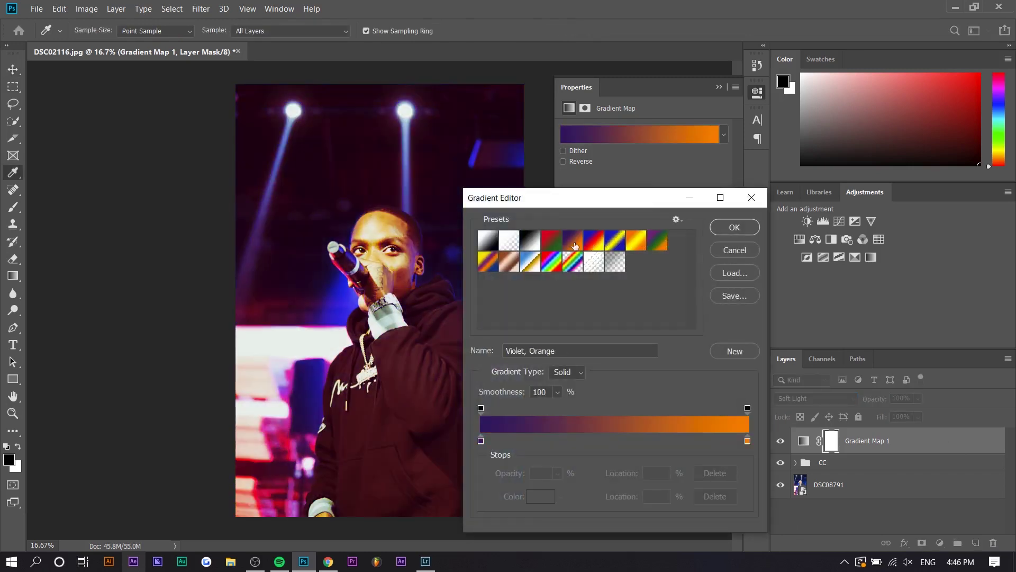
drag(608, 203, 668, 114)
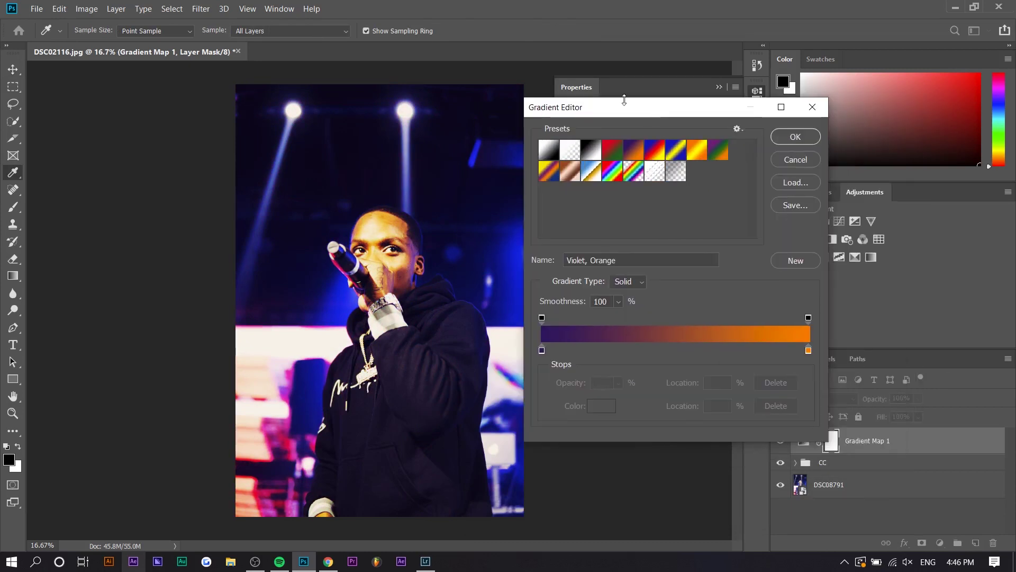
drag(623, 103, 636, 138)
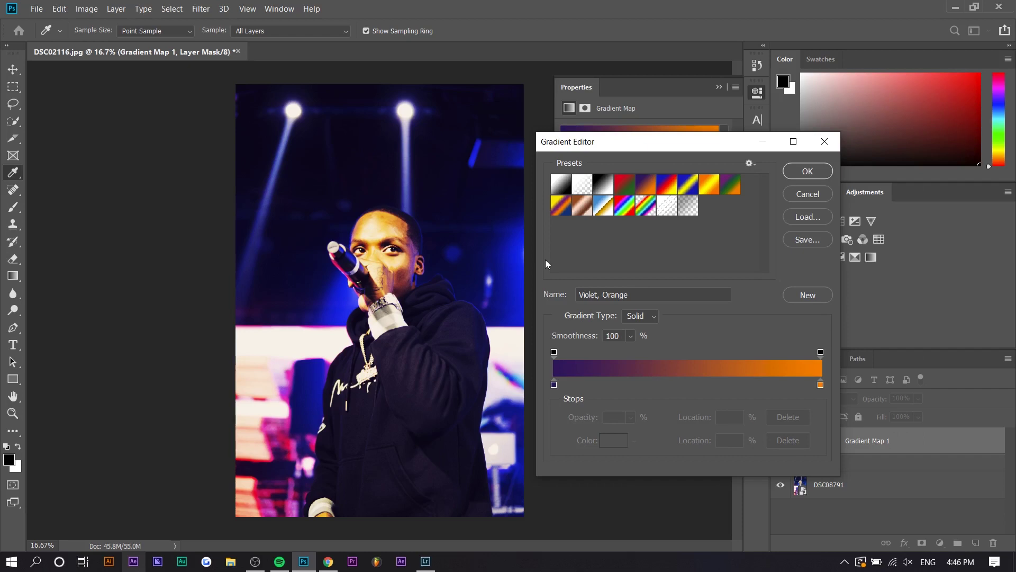
Open the gradient Load browser and close it without loading a file
click(805, 218)
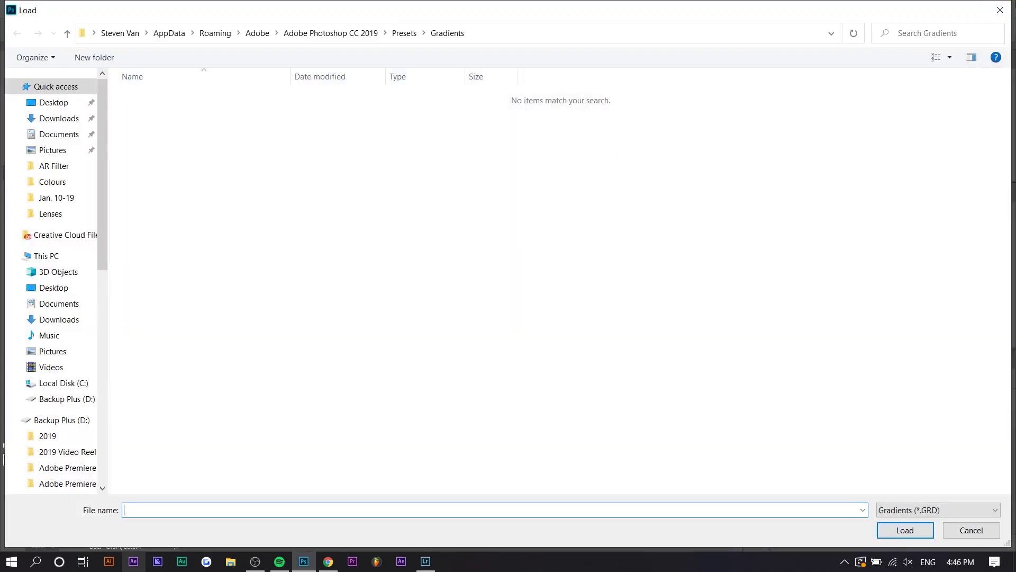
click(999, 10)
drag(629, 147, 639, 168)
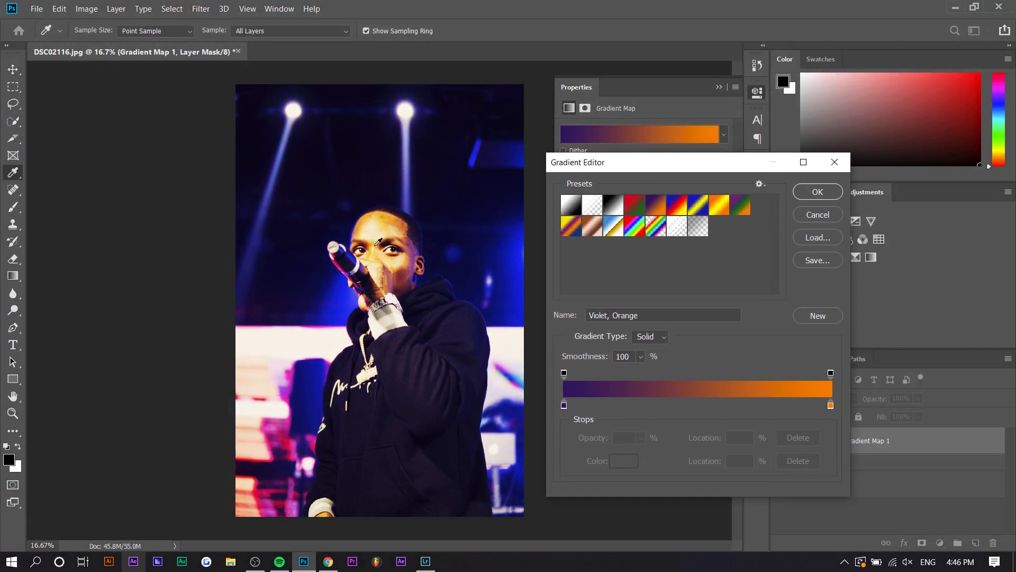
Set the right gradient stop to the tan colour b99e69
double_click(830, 405)
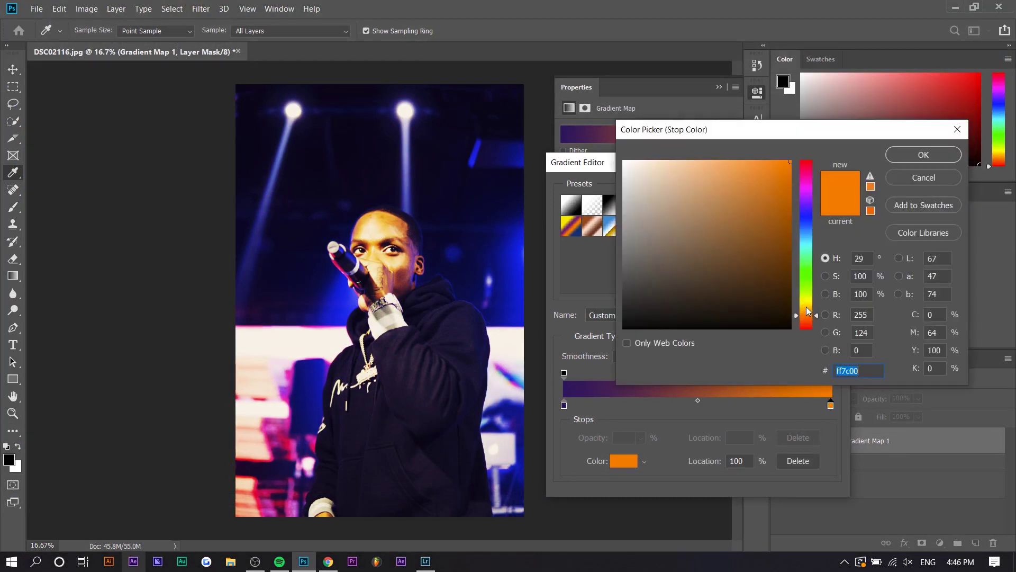
drag(809, 314, 810, 311)
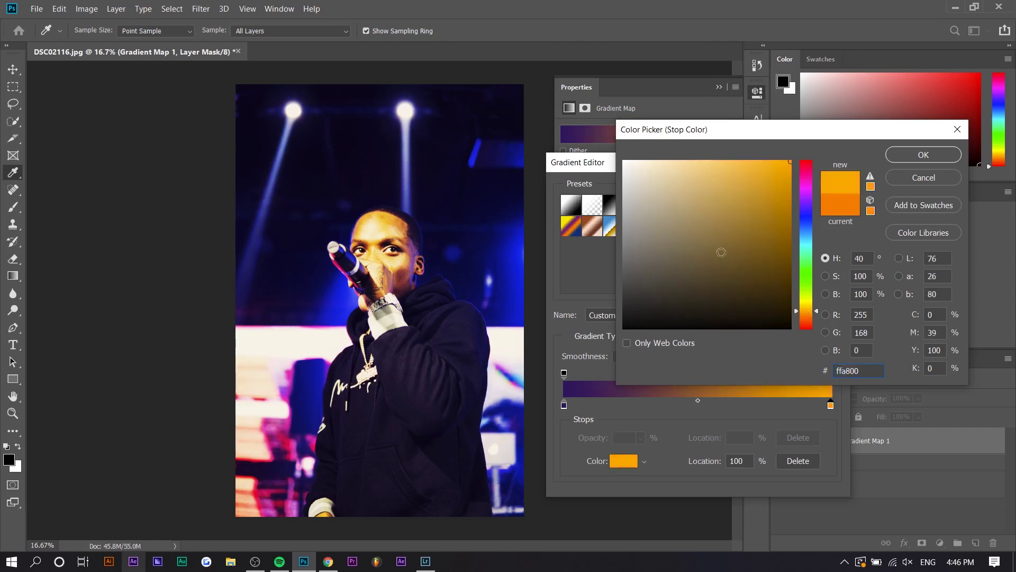
click(700, 213)
drag(681, 204, 688, 204)
click(696, 206)
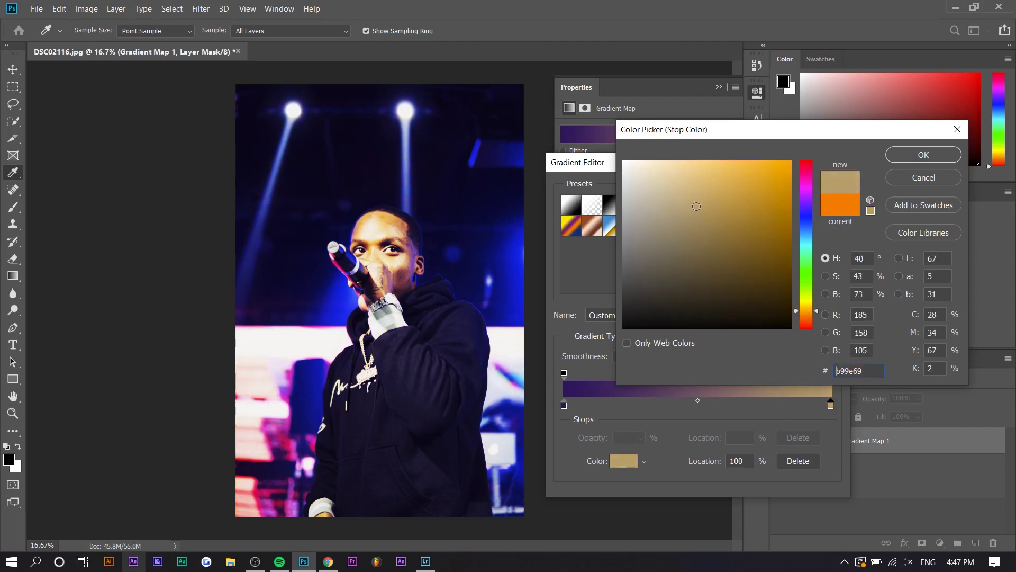
click(923, 154)
Adjust the left gradient stop toward a deep purple shade
double_click(563, 406)
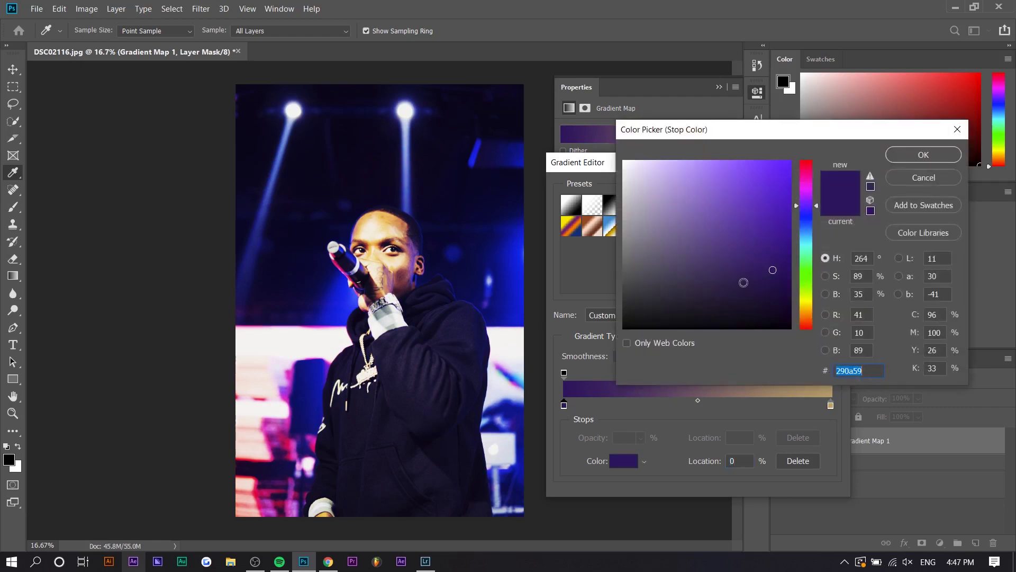
mouse_move(741, 279)
mouse_down()
mouse_move(728, 204)
mouse_move(763, 261)
mouse_up()
click(745, 289)
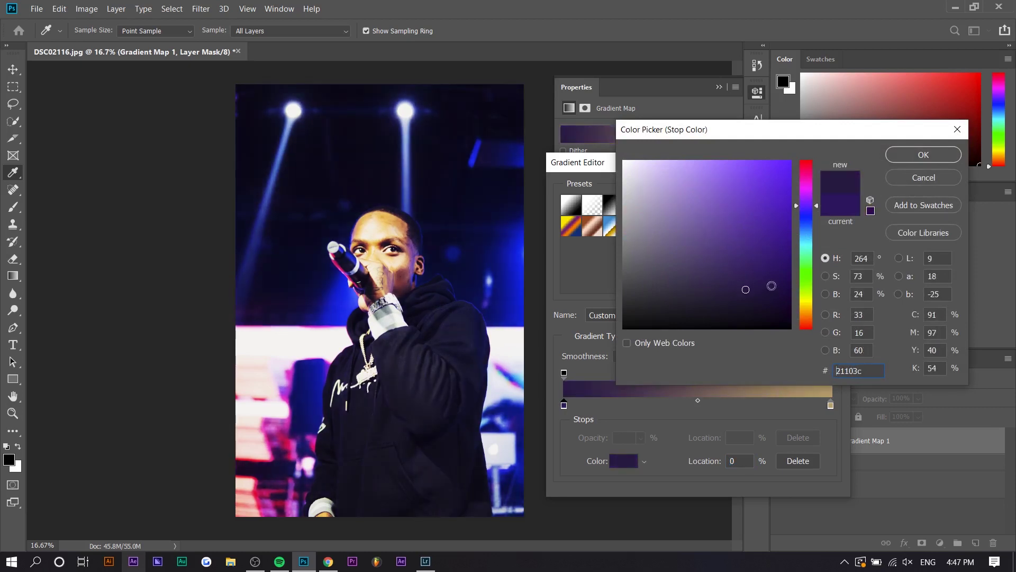
click(768, 279)
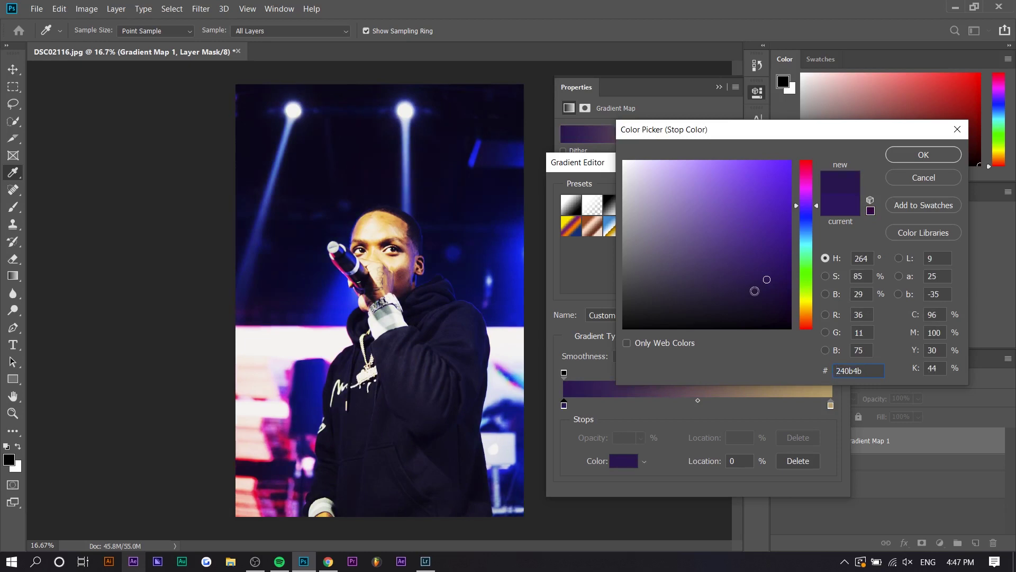
click(753, 291)
click(703, 168)
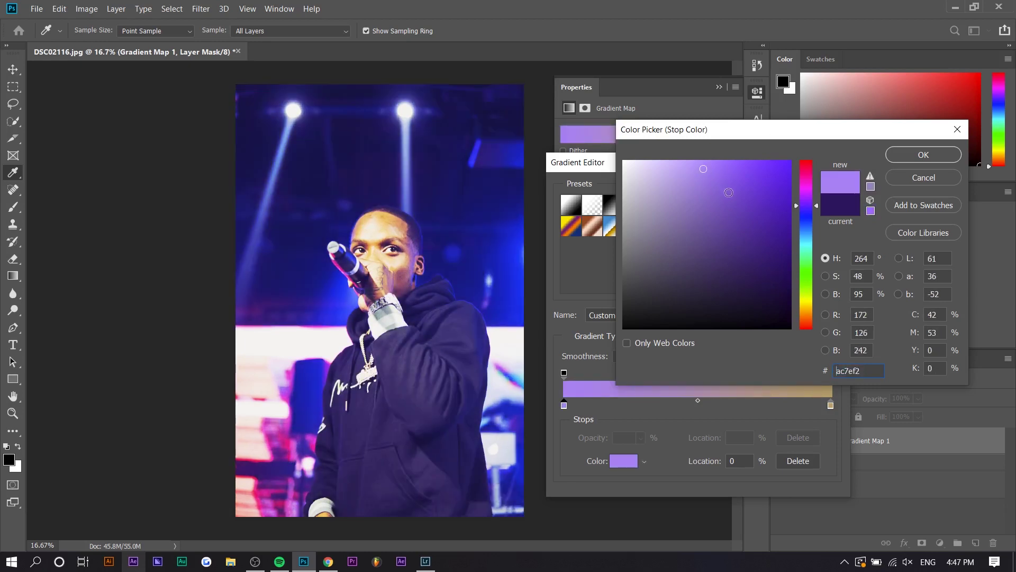
Try green, orange, blue and cyan hues for the left stop, then accept purple
click(773, 281)
click(805, 268)
click(806, 279)
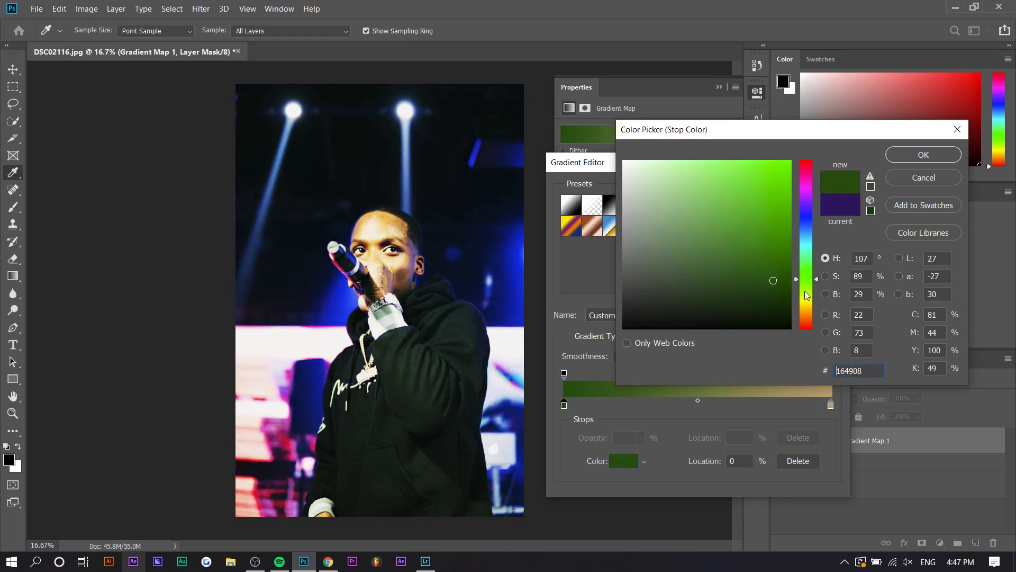
click(805, 301)
click(805, 322)
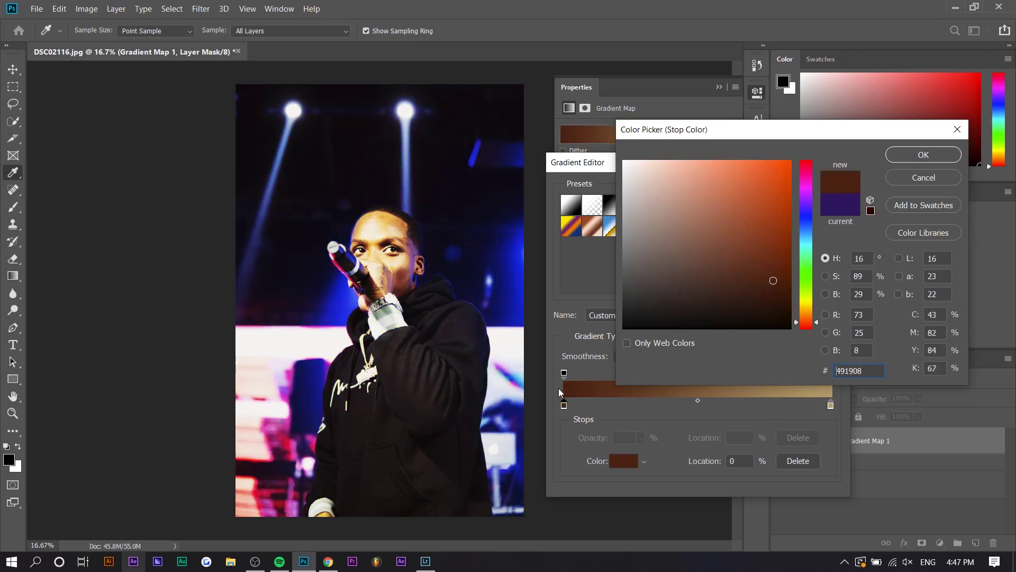
click(805, 229)
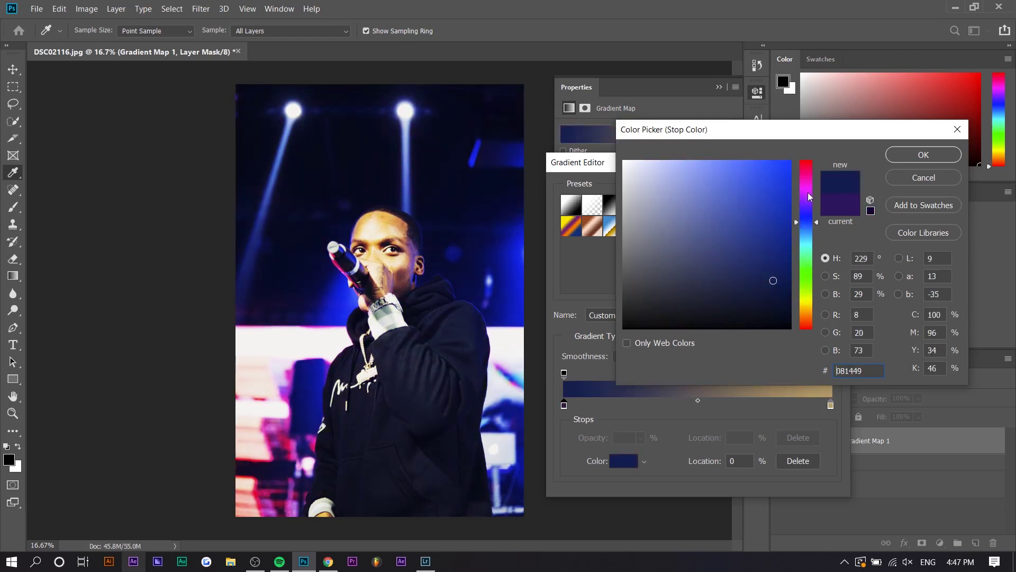
click(806, 241)
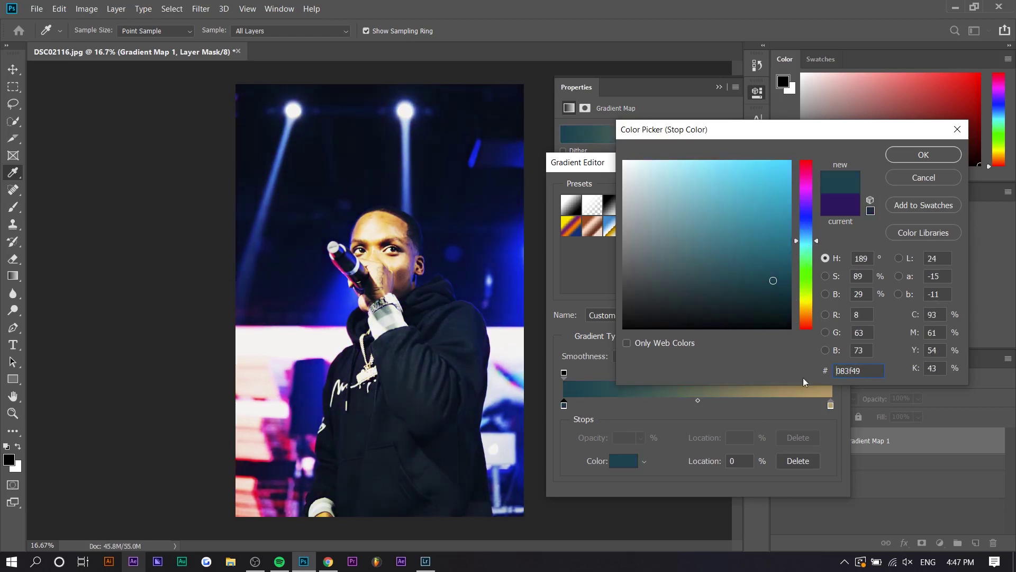
click(805, 205)
click(909, 155)
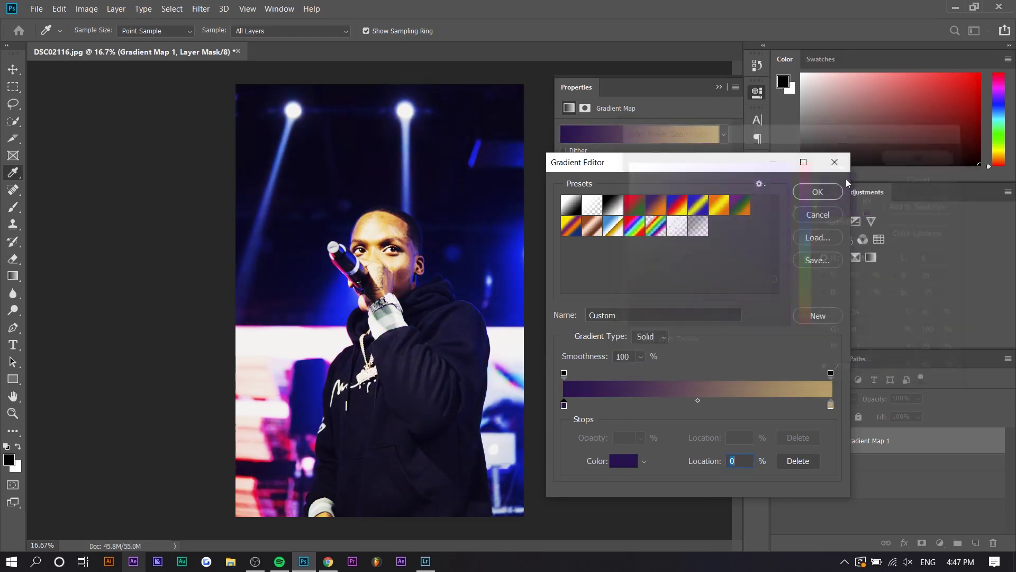
Apply the edited gradient and group Gradient Map 1 with the CC group
click(820, 186)
shift+click(842, 464)
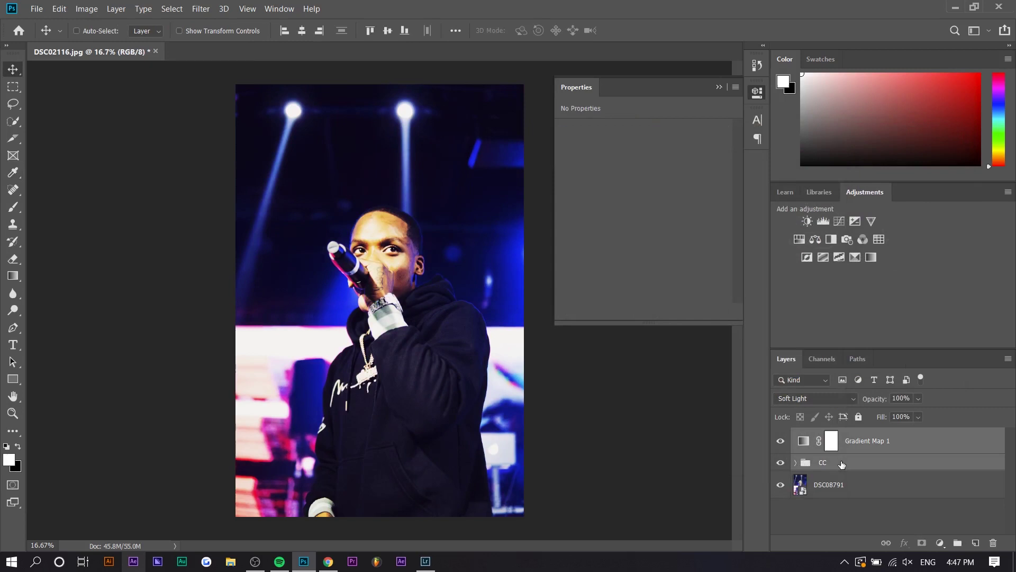
key(ctrl+g)
Toggle Group 1's visibility to compare the grade before and after
click(781, 434)
click(782, 435)
click(781, 435)
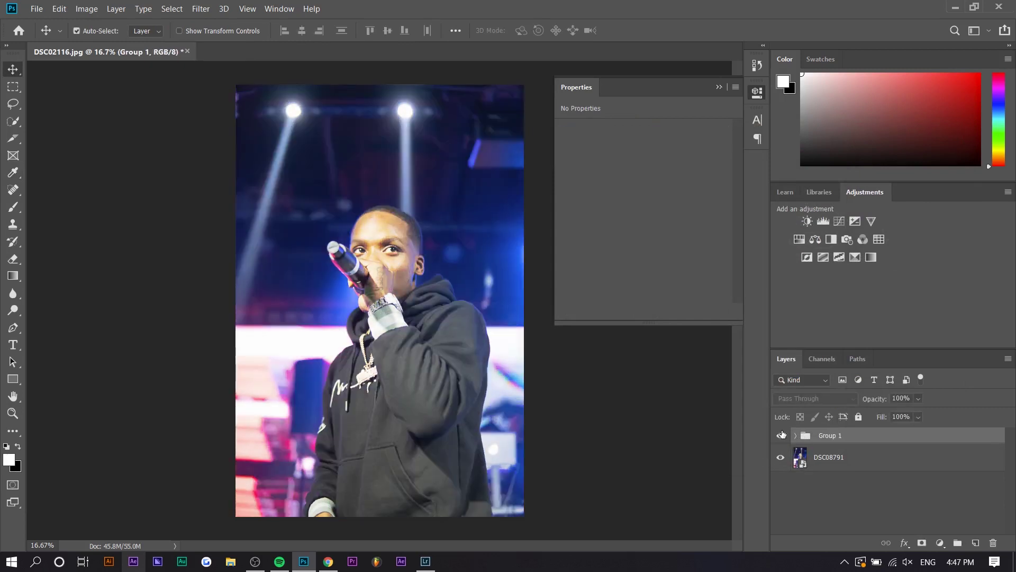
click(781, 435)
scroll(386, 275, up, 3)
scroll(427, 223, up, 1)
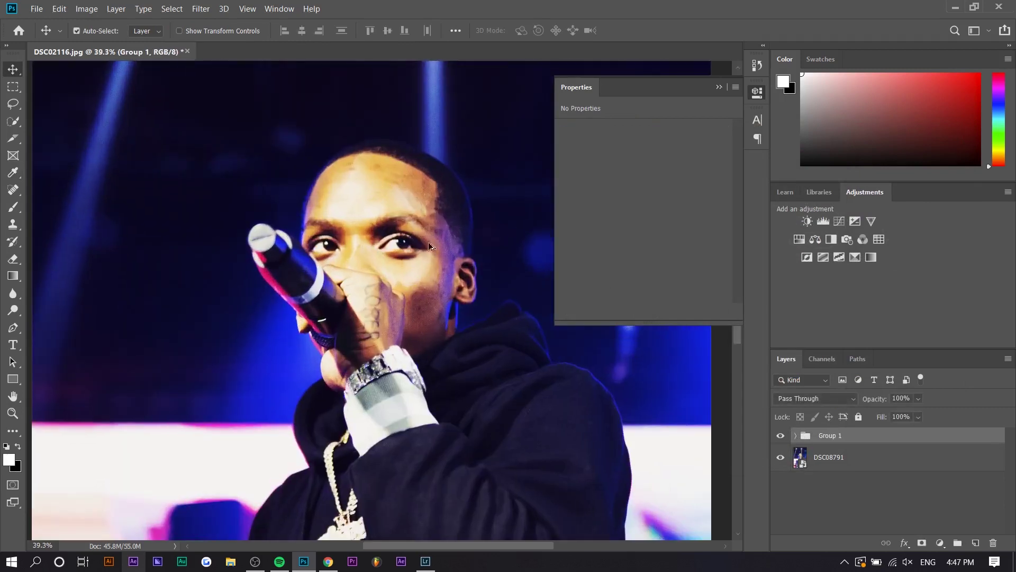
scroll(424, 275, down, 4)
scroll(426, 320, up, 1)
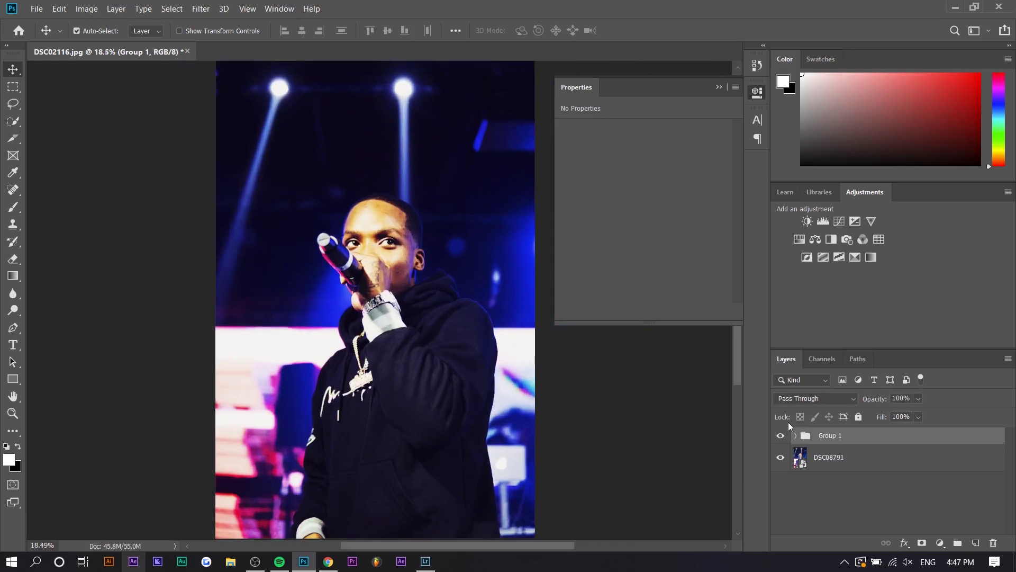
Expand Group 1 and CC, and pull Curves 1's upper point down to darken slightly
click(795, 435)
click(834, 479)
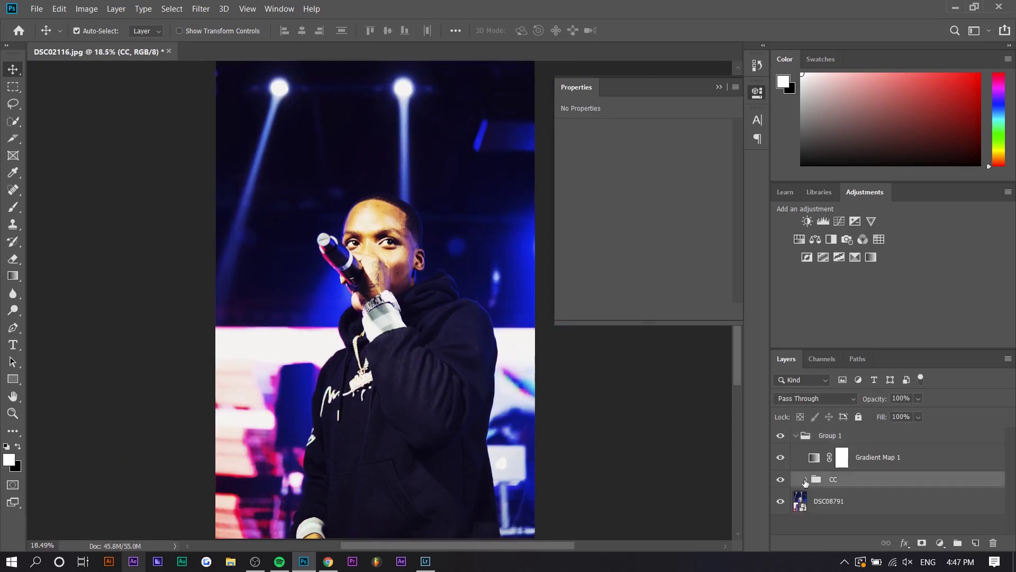
click(806, 478)
click(876, 520)
drag(685, 204, 685, 206)
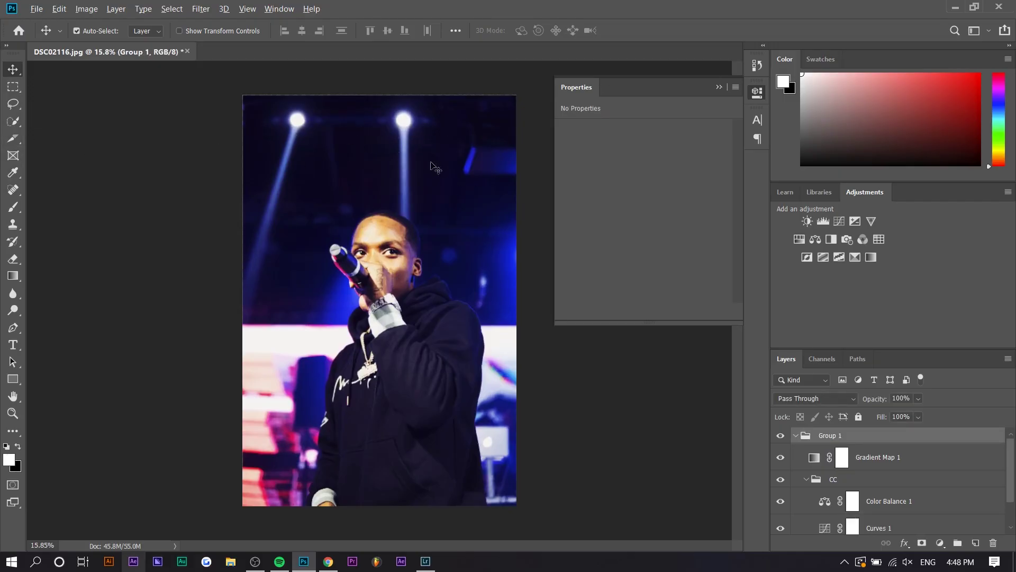
scroll(431, 164, up, 1)
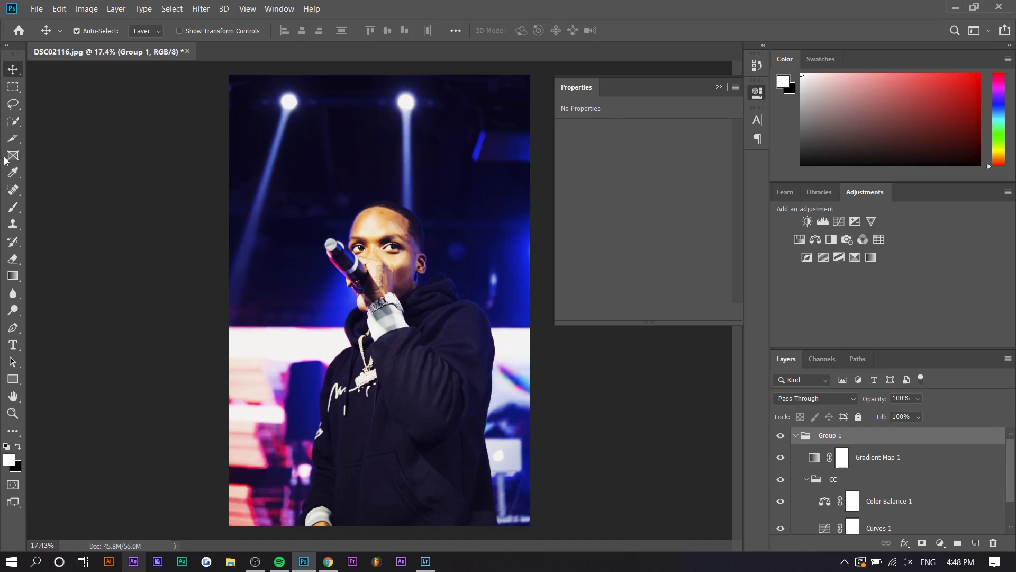
click(13, 138)
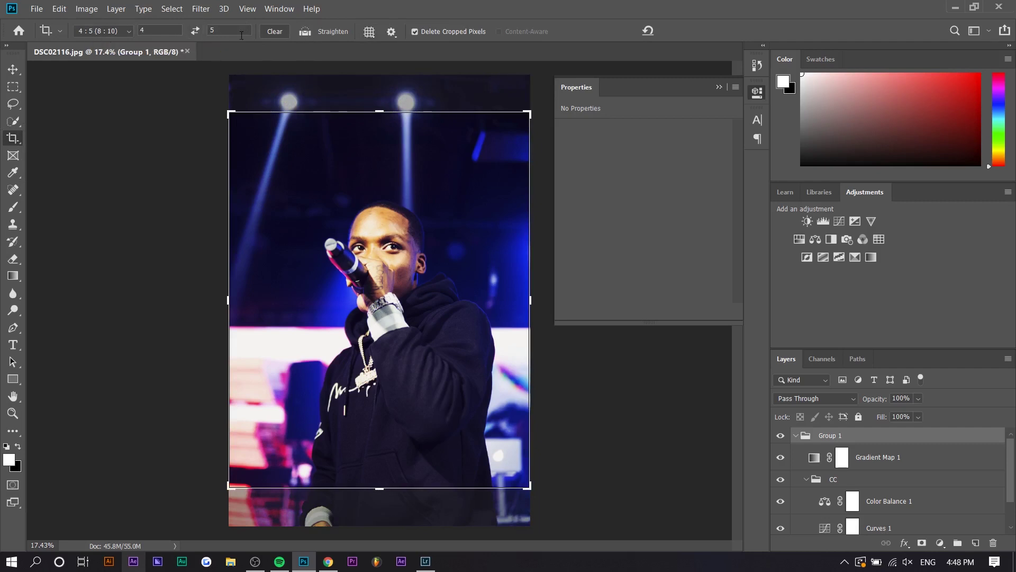
Fit a 4:5 crop around the performer and commit it, then undo
drag(248, 110, 247, 115)
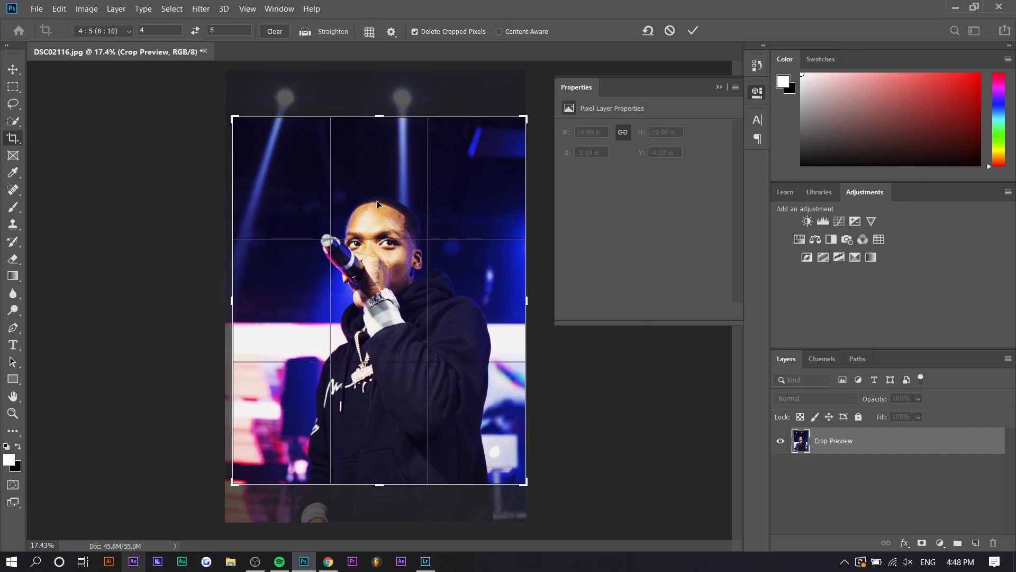
drag(524, 119, 414, 251)
key(Return)
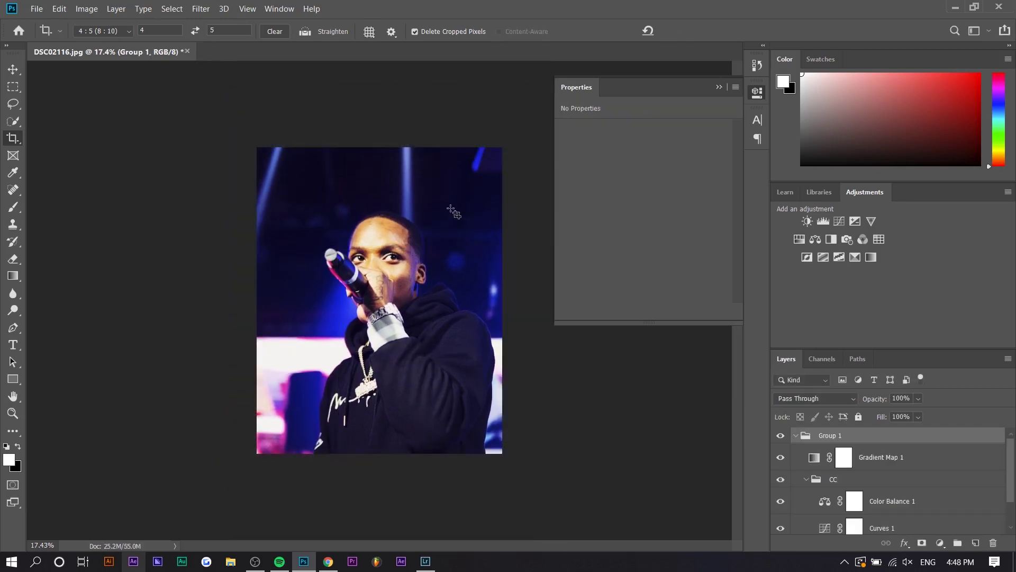
key(ctrl+z)
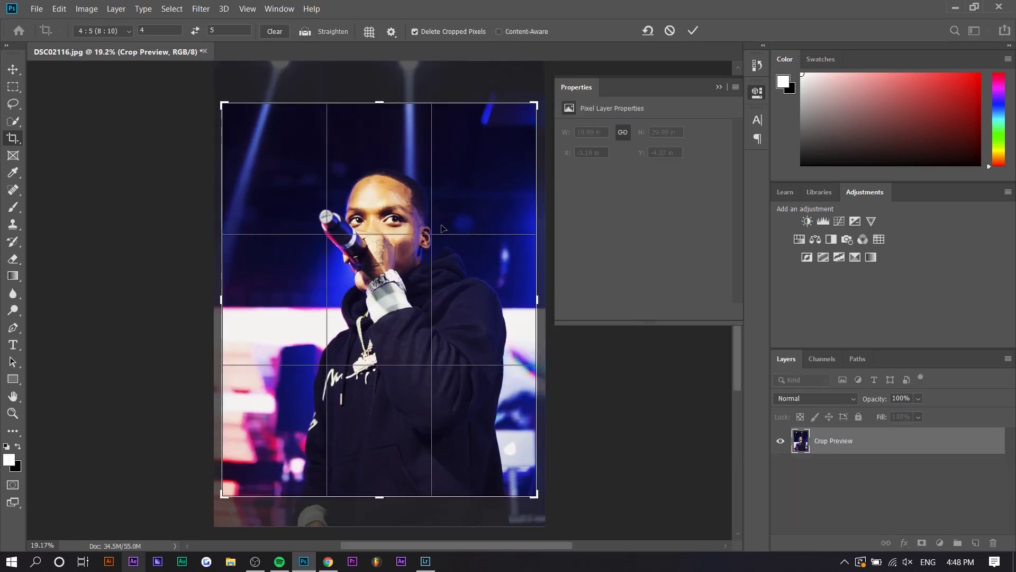
Recrop to 4:5 with the photo shifted slightly left, and collapse Group 1
drag(443, 229, 439, 229)
key(Return)
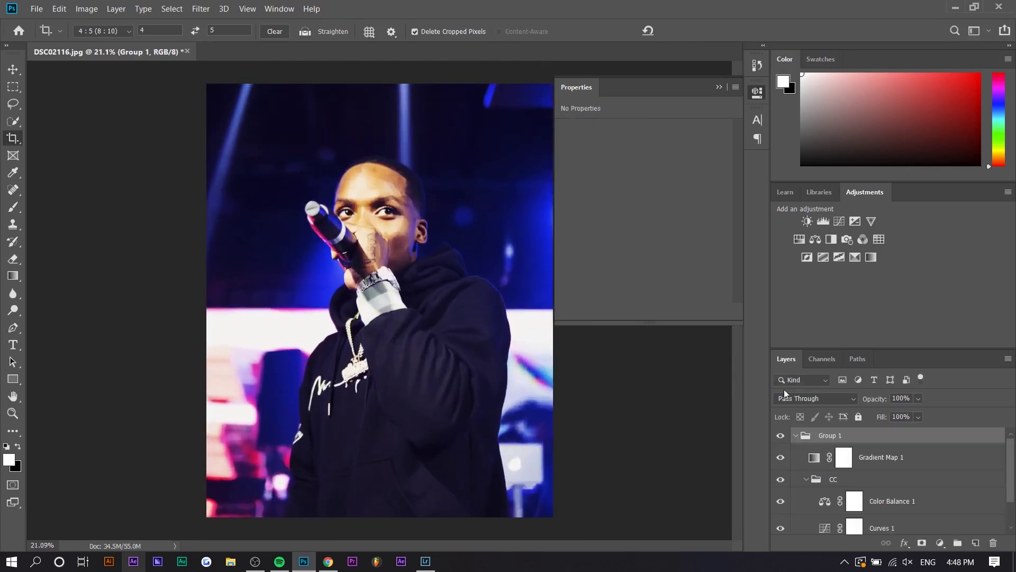
click(796, 435)
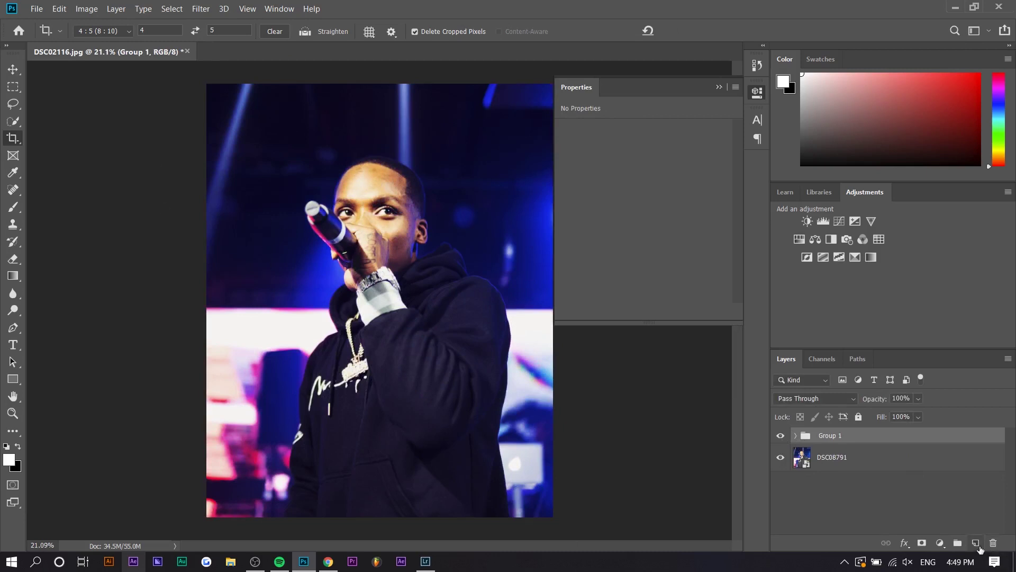
click(976, 543)
Select the Brush tool and set its size to 2202 px, zoomed out to the whole photo
click(14, 207)
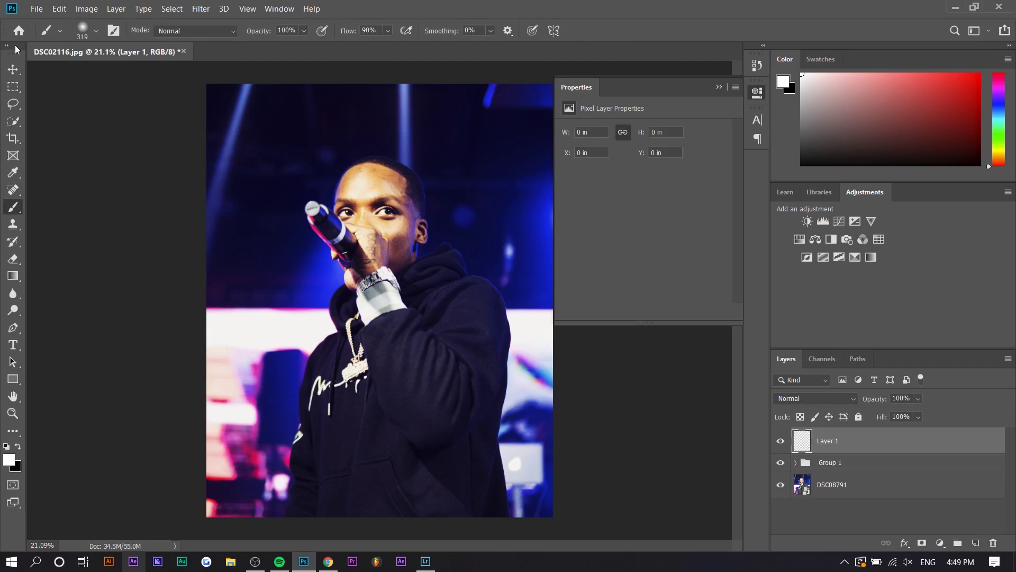
click(79, 31)
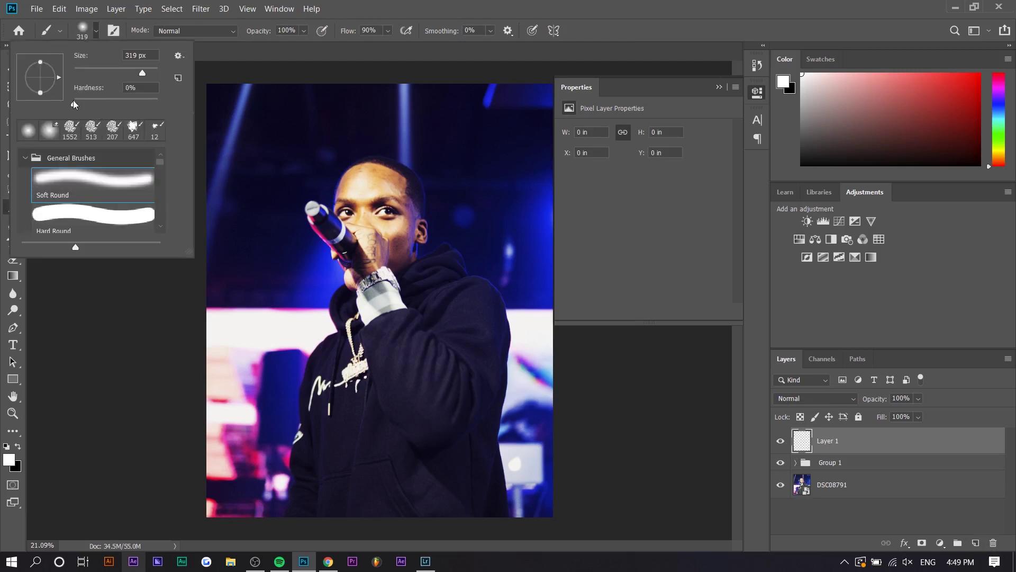
drag(139, 77, 150, 77)
text(2202)
key(Return)
key(ctrl+minus)
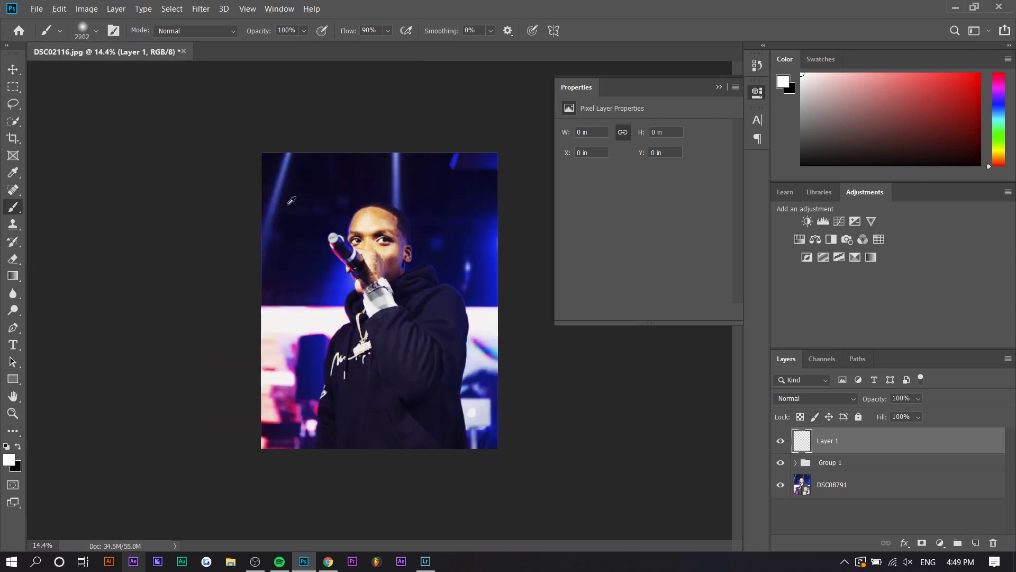
key(bracketright)
key(bracketright)
key(bracketright)
key(bracketright)
key(bracketright)
key(bracketright)
key(bracketright)
key(bracketright)
key(bracketright)
key(bracketright)
key(bracketright)
key(bracketright)
key(bracketright)
key(bracketright)
key(bracketright)
key(bracketleft)
key(bracketleft)
key(bracketleft)
key(bracketleft)
key(bracketleft)
key(bracketleft)
key(bracketleft)
key(bracketleft)
scroll(379, 300, up, 1)
Paint a white glow over the top-left with a ~3487 px brush; set opacity to 34%
click(211, 114)
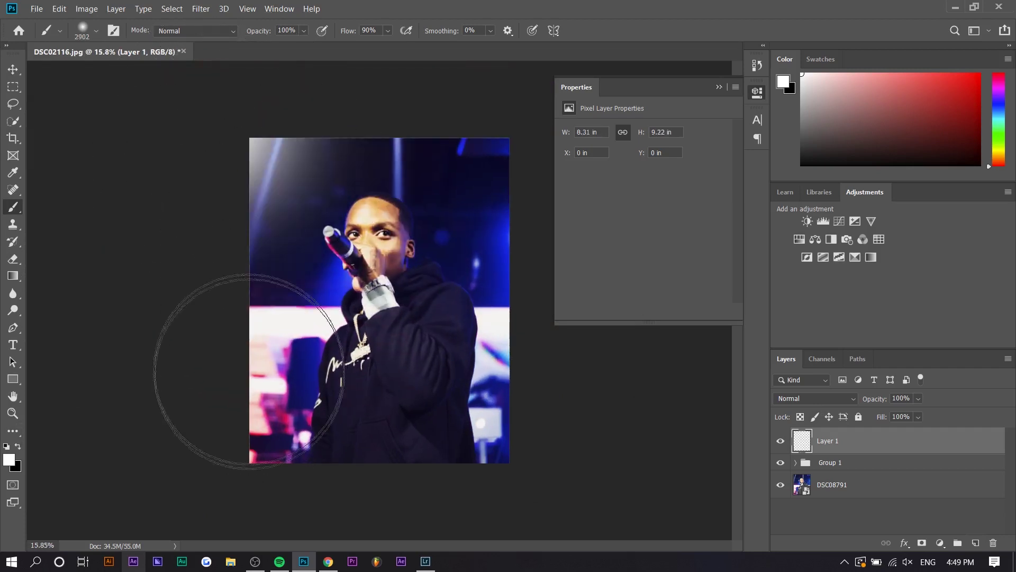
key(ctrl+z)
drag(273, 168, 305, 175)
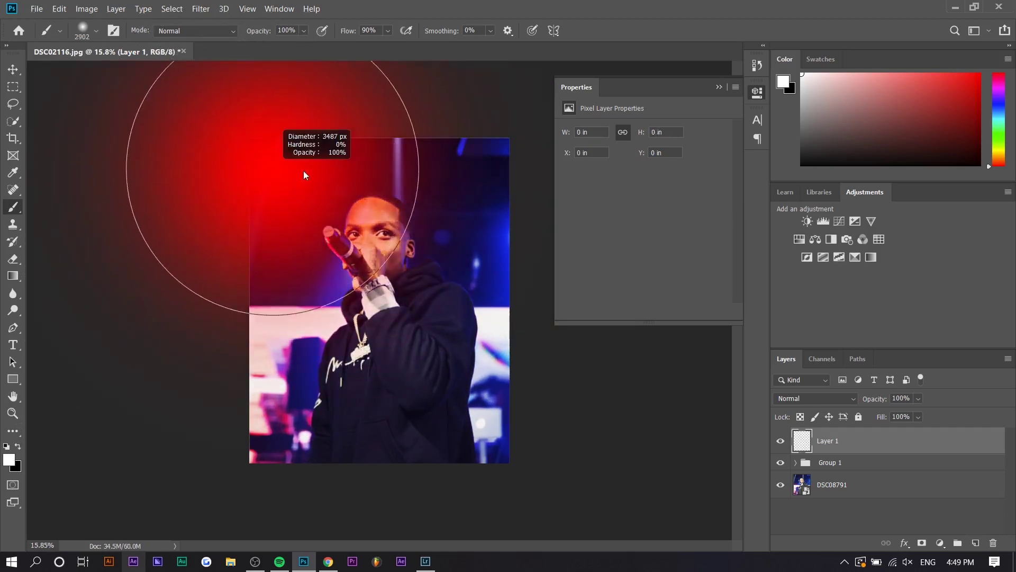
click(261, 127)
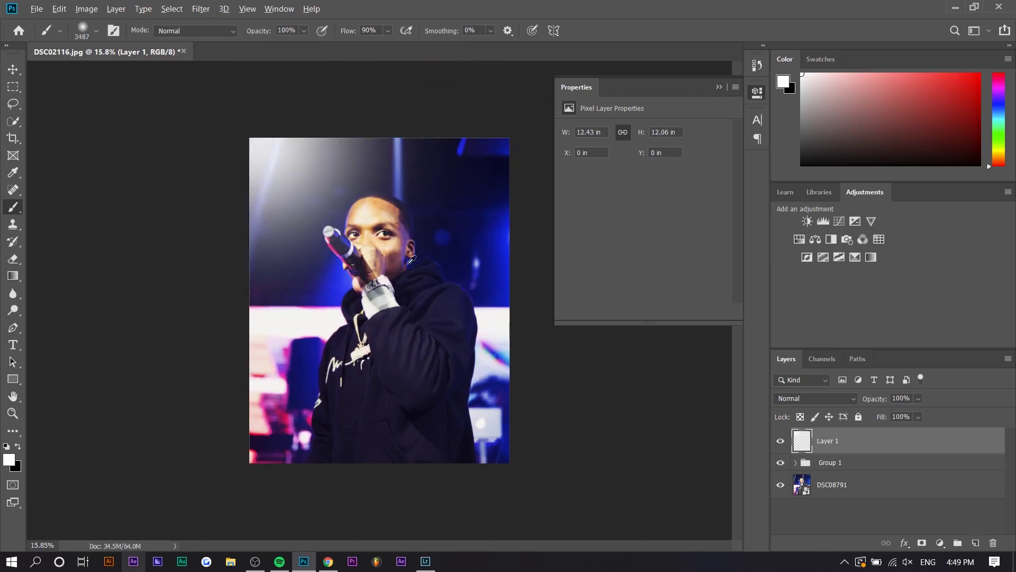
scroll(411, 260, up, 2)
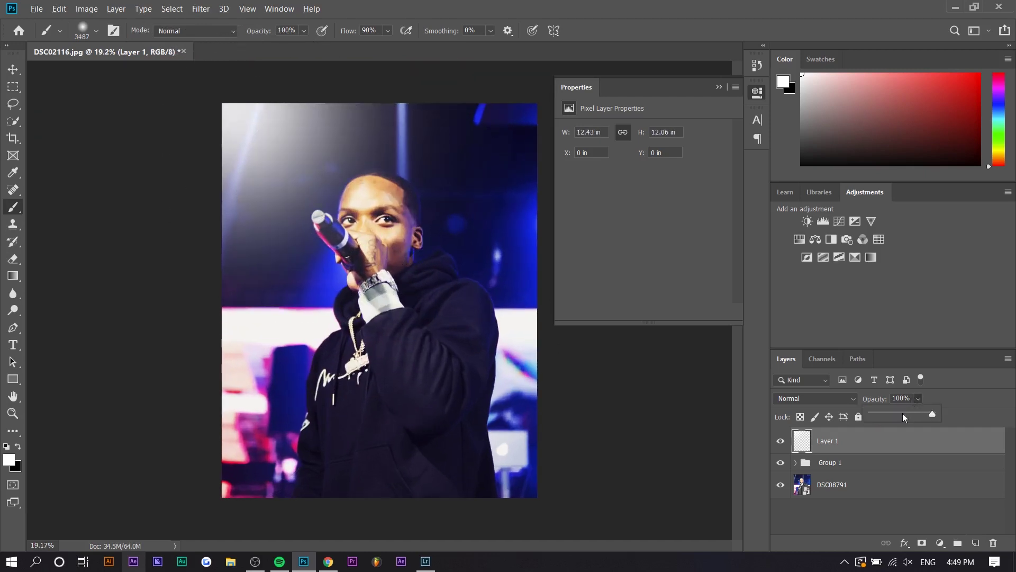
drag(903, 413, 892, 411)
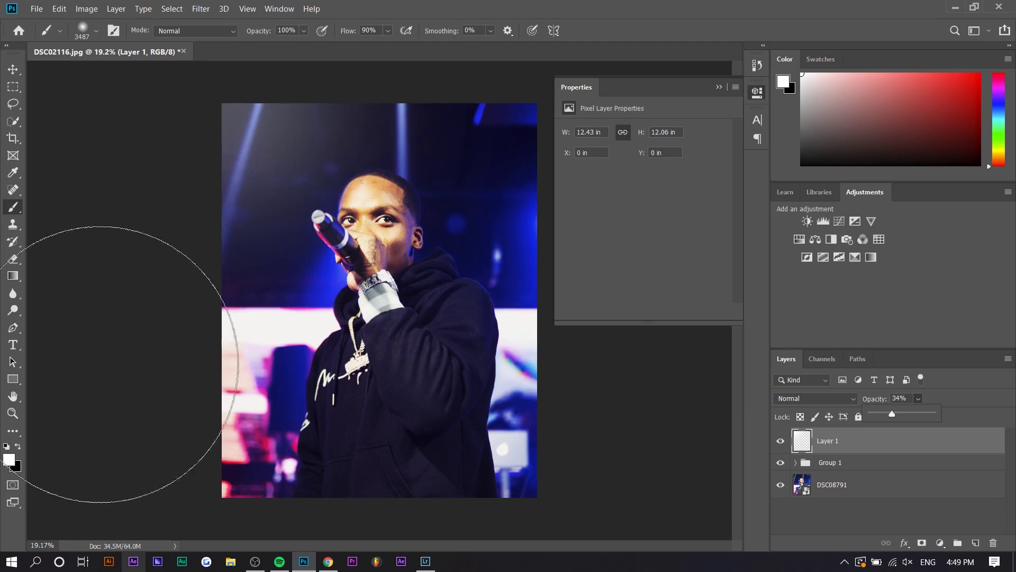
Choose a saturated purple-pink foreground colour in the Color Picker
click(9, 460)
click(806, 244)
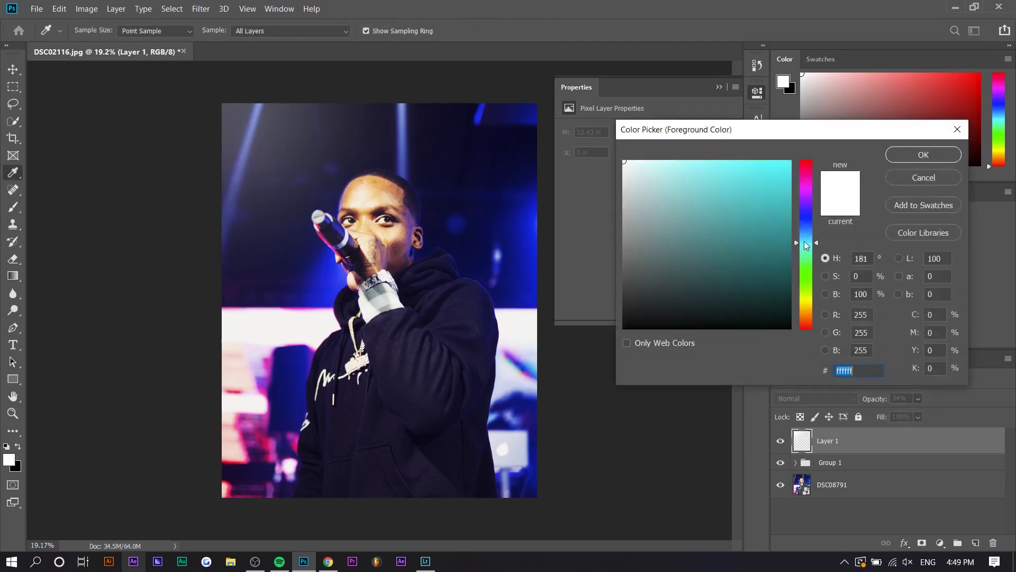
drag(806, 245, 804, 208)
drag(751, 190, 844, 150)
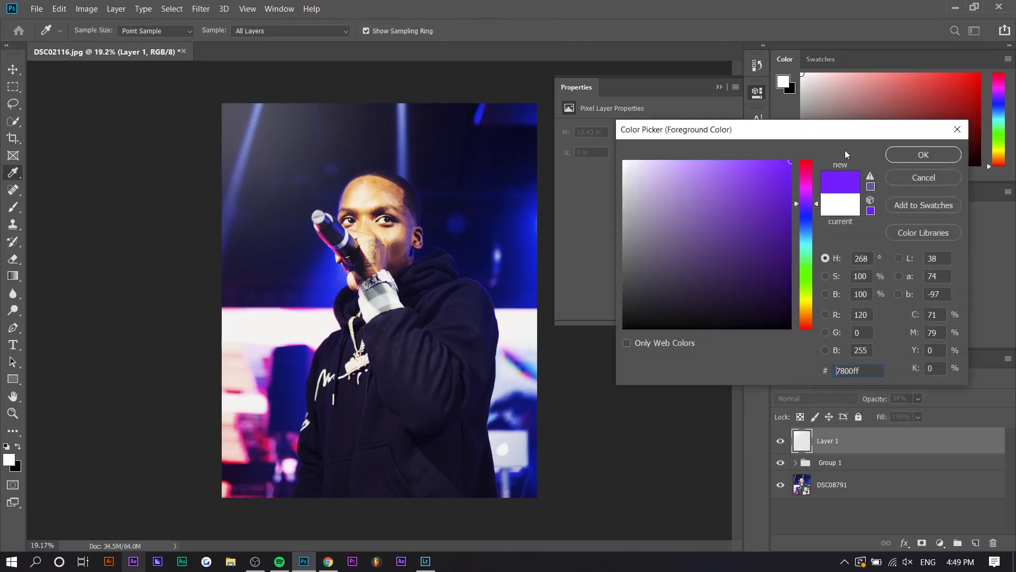
click(260, 411)
click(800, 195)
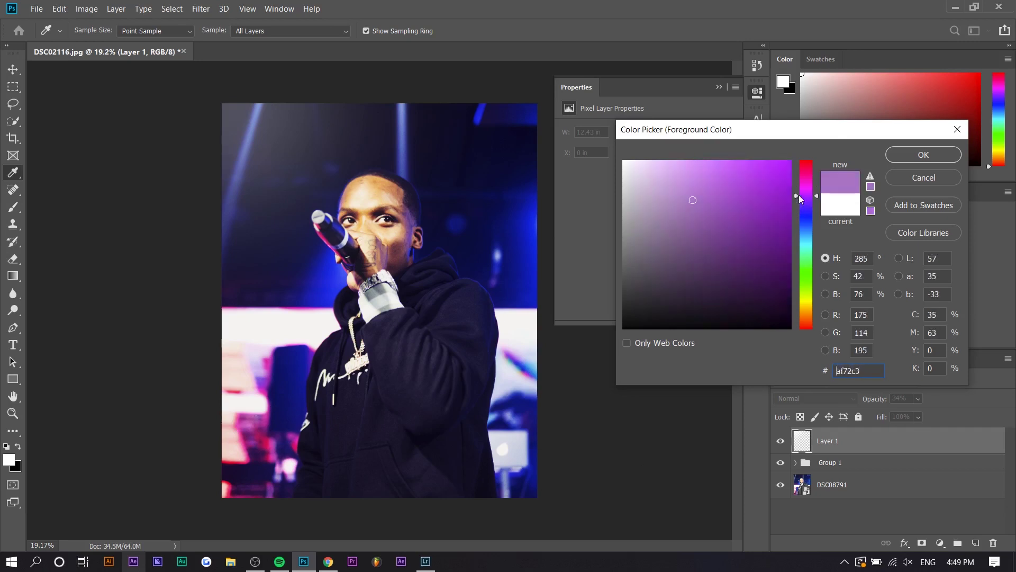
drag(760, 197, 816, 169)
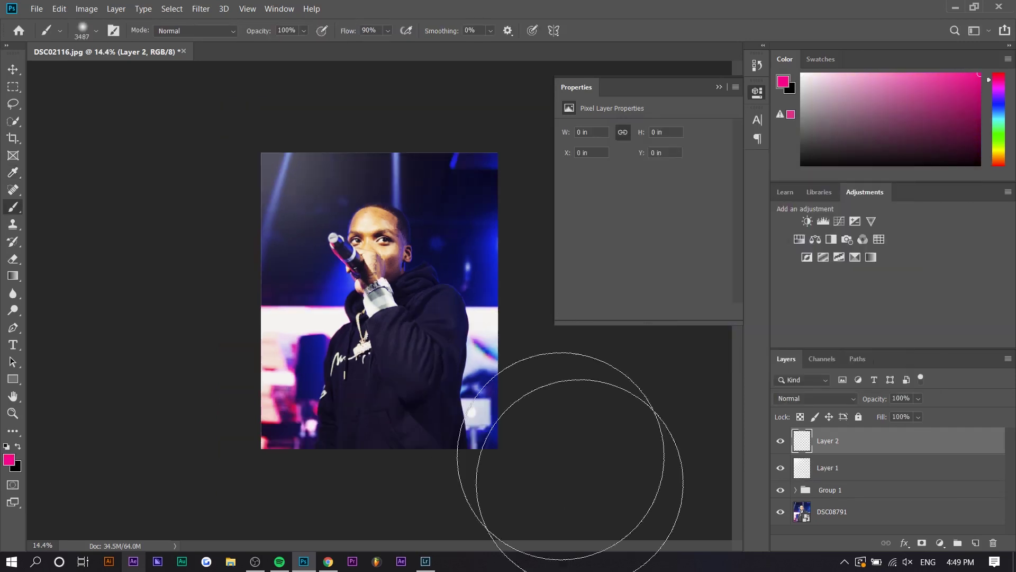
Paint a pink glow over the lower right and blend Layer 2 as Linear Dodge (Add)
click(503, 407)
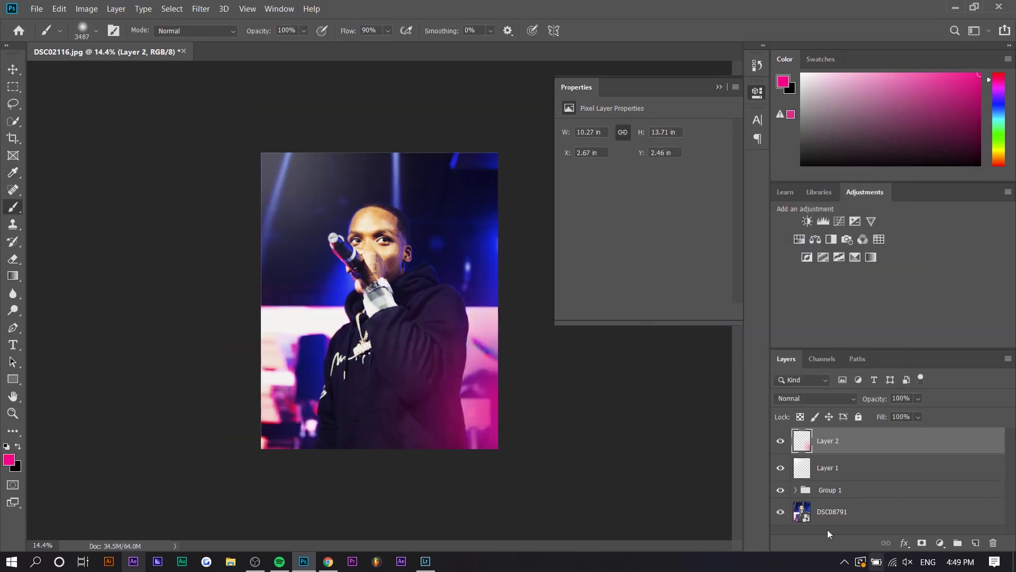
scroll(617, 418, up, 2)
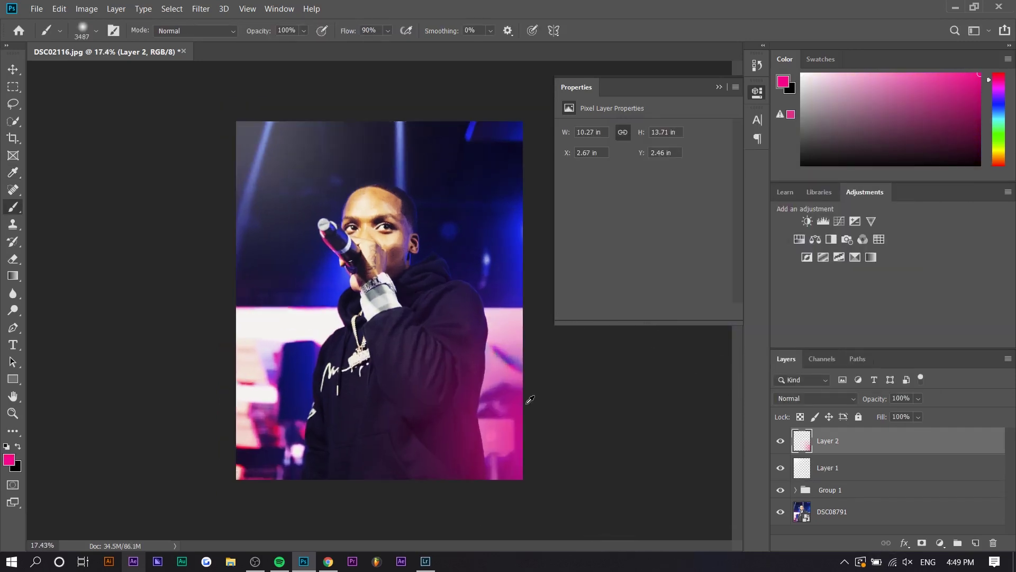
click(836, 398)
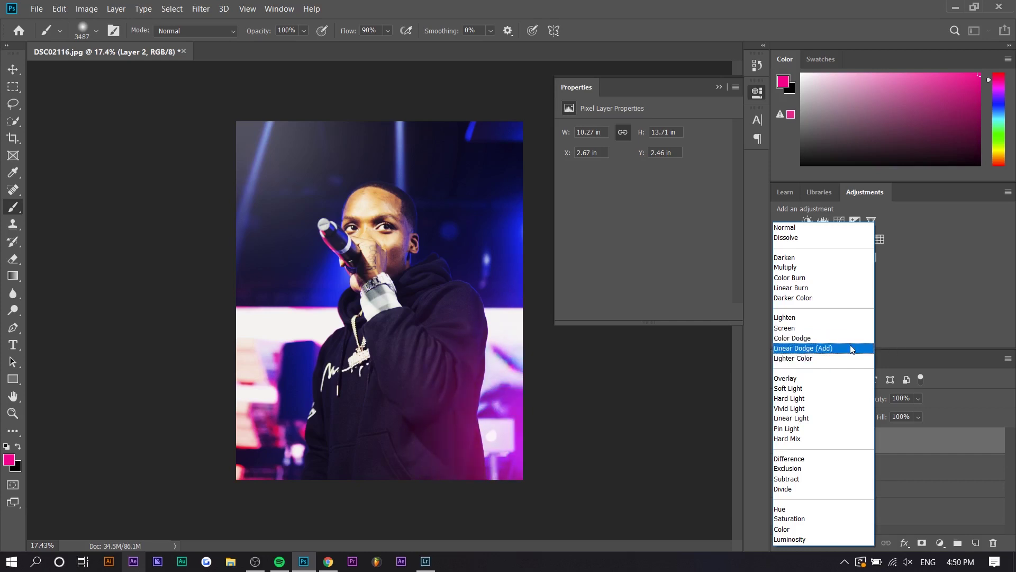
click(852, 349)
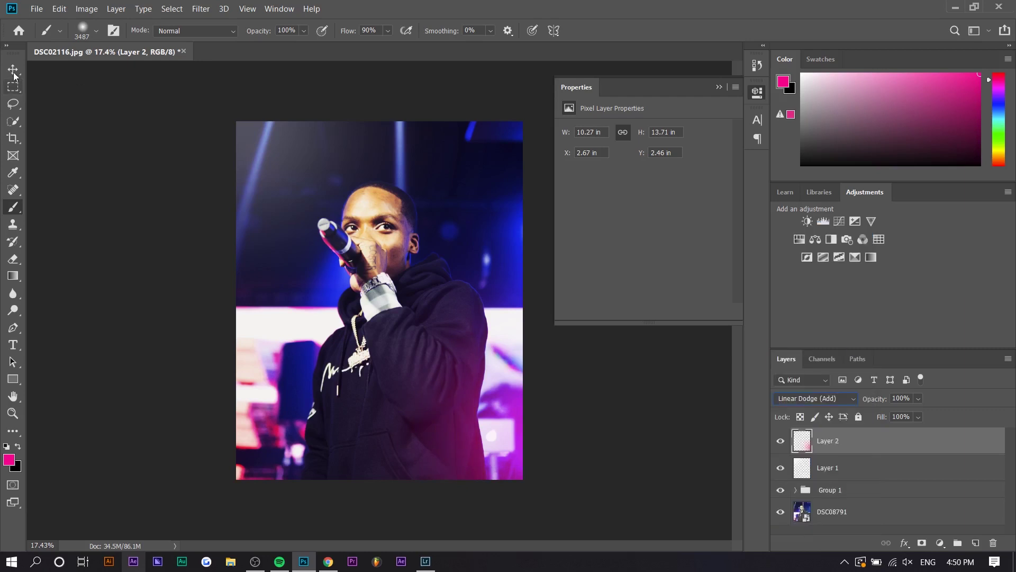
key(ctrl+shift+alt+n)
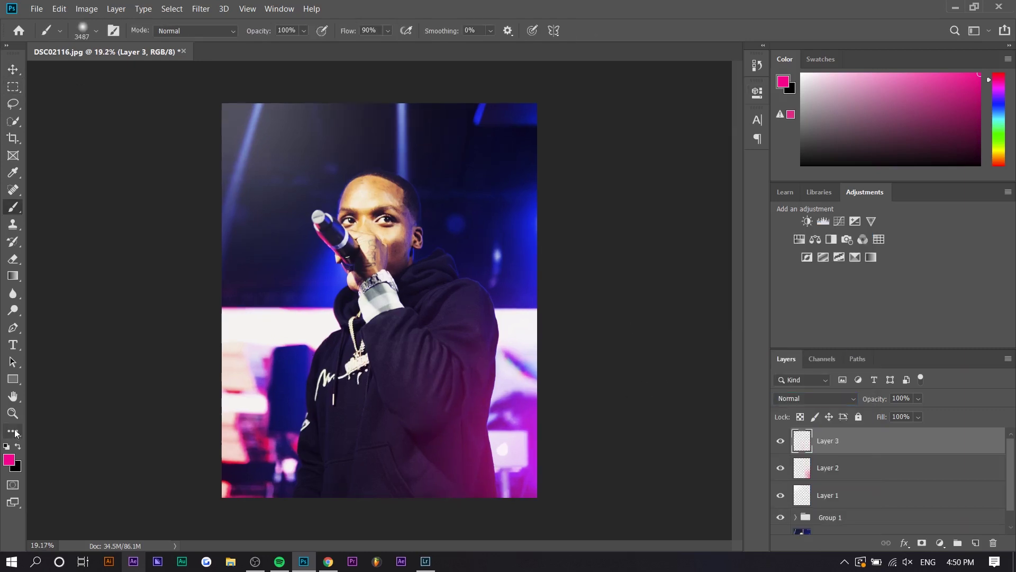
Set the foreground colour to white (ffffff)
click(10, 462)
text(ffffff)
click(904, 157)
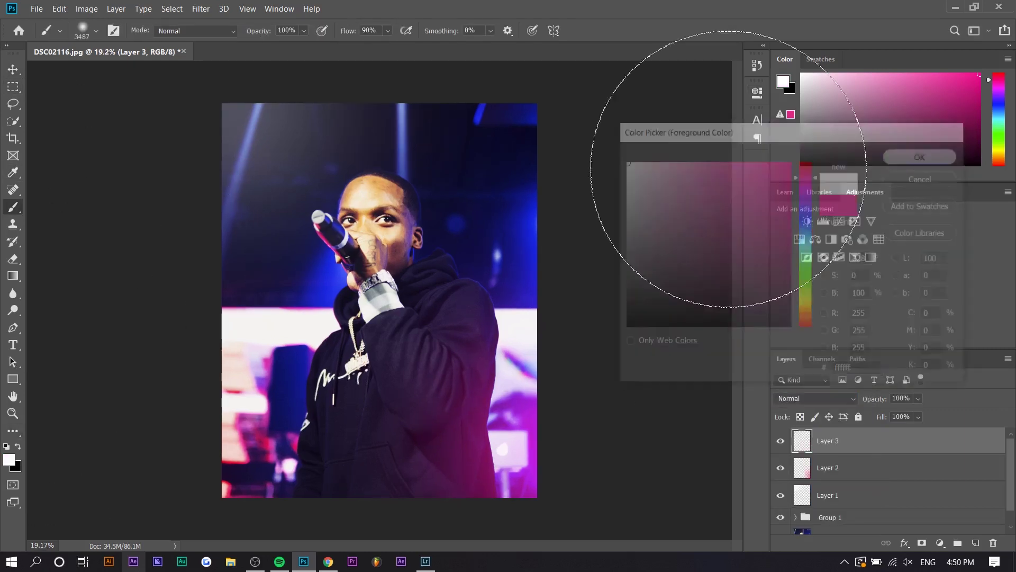
Paint white glows over the wrist and hand and the top-left and bottom-right corners
drag(402, 209, 232, 230)
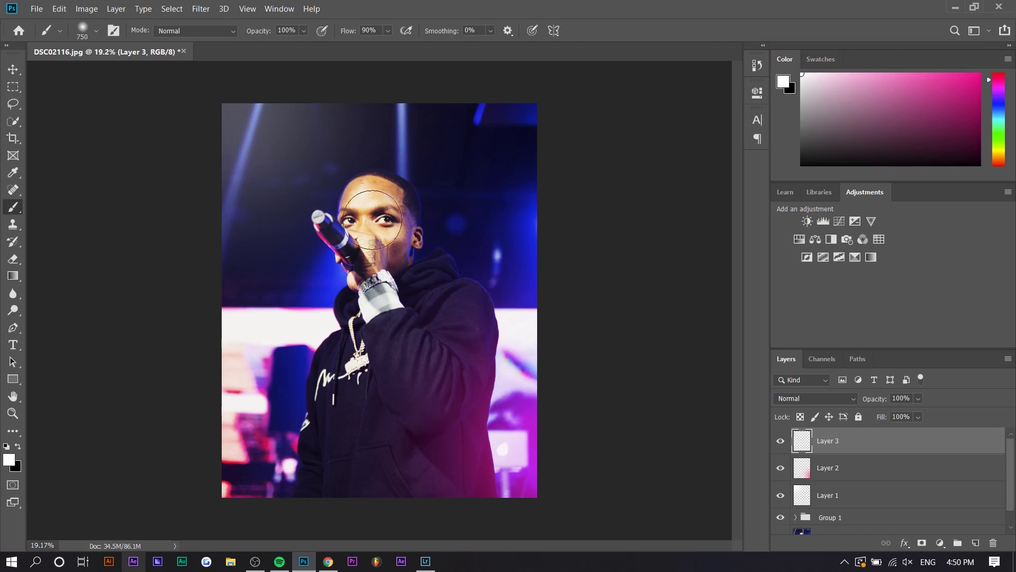
click(384, 298)
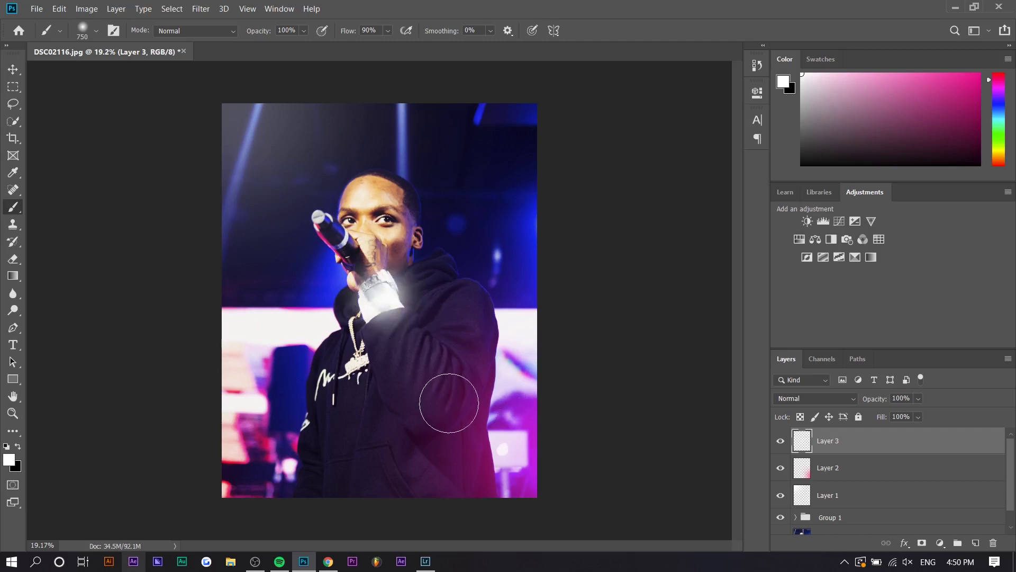
drag(244, 428, 270, 431)
click(254, 114)
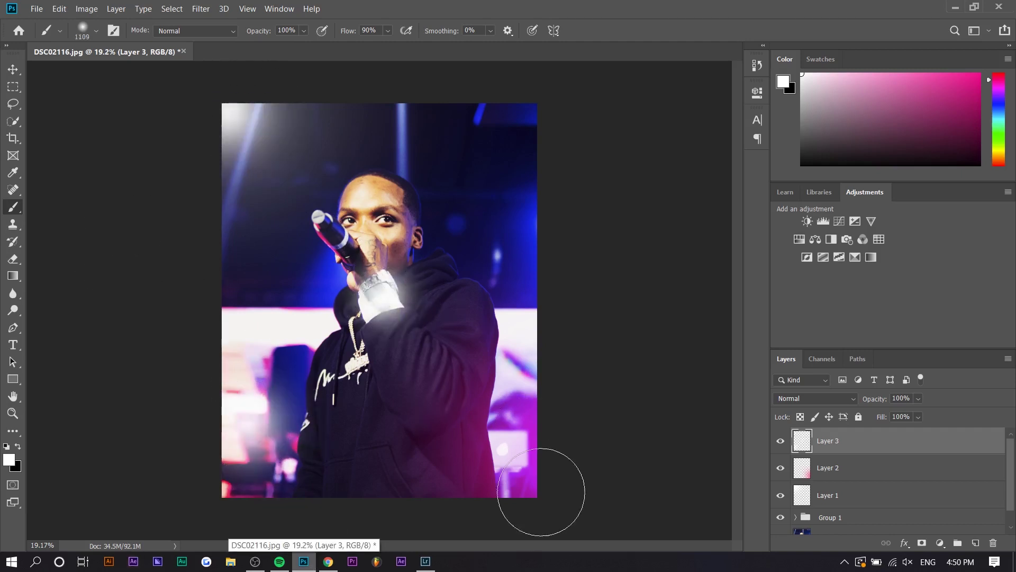
click(551, 490)
Blend Layer 3 as Overlay and toggle it to compare before and after
click(837, 395)
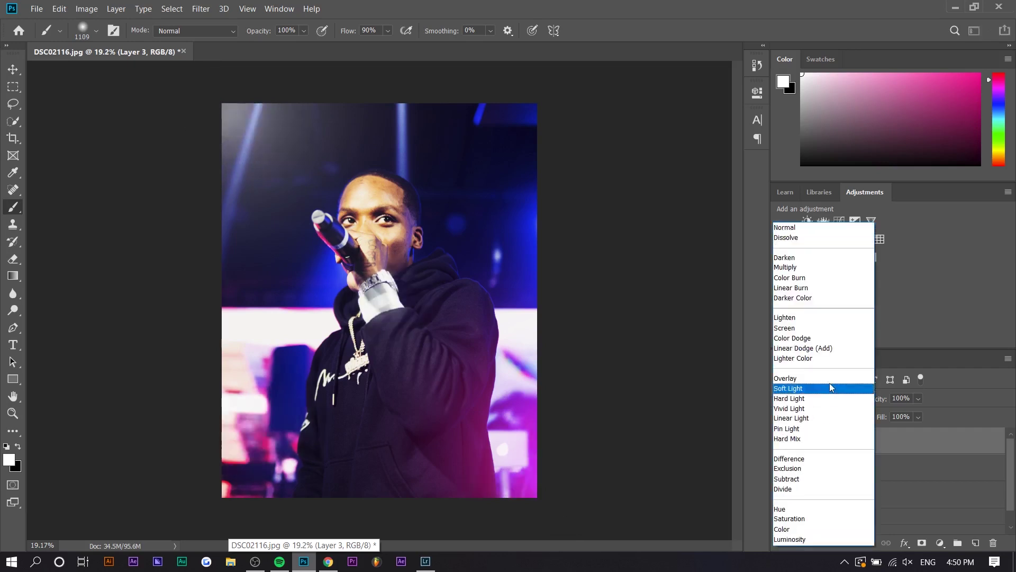
click(829, 380)
click(780, 442)
click(780, 442)
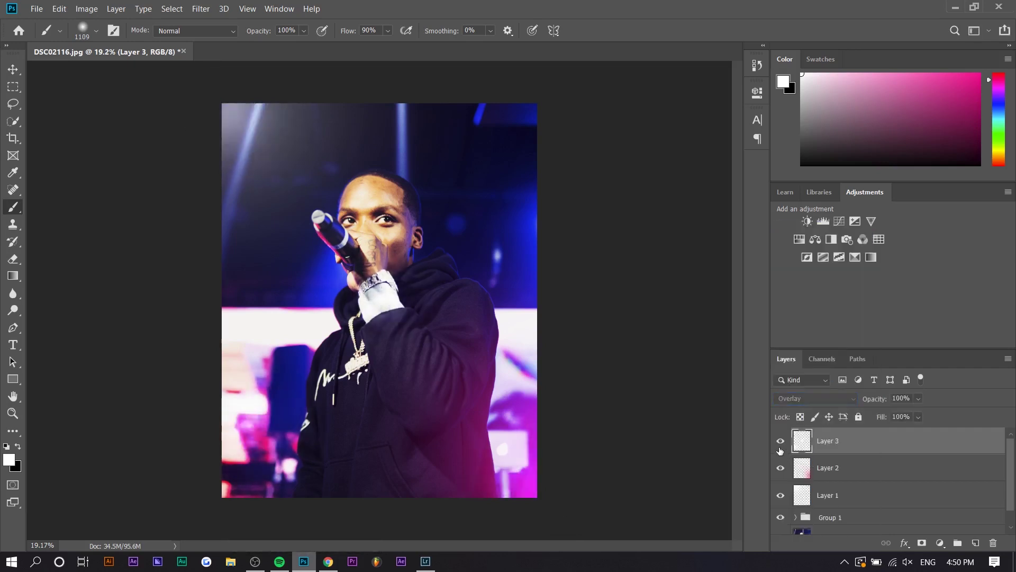
click(780, 442)
click(780, 441)
scroll(780, 451, down, 1)
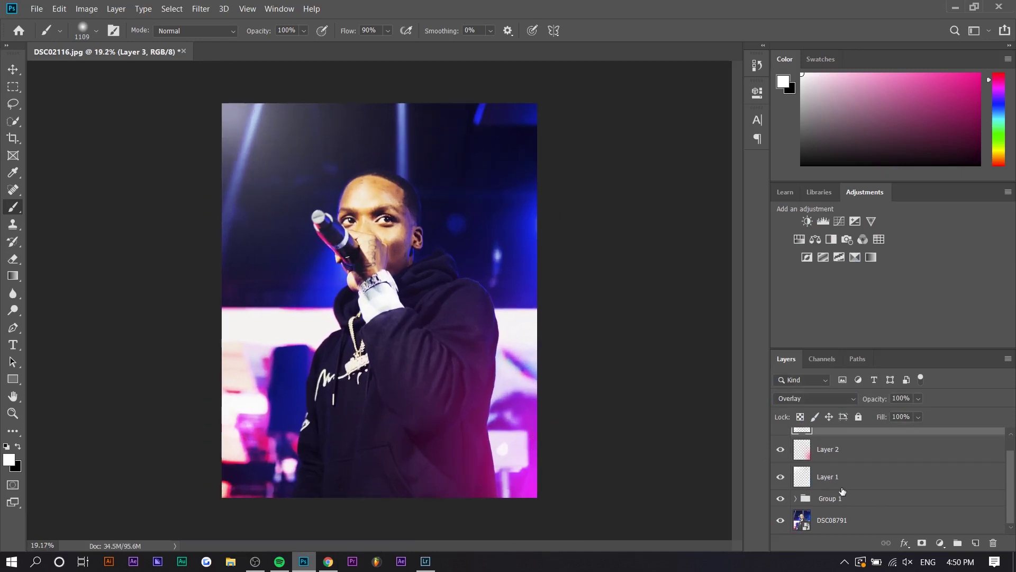
Group Layer 3 through Group 1 into Group 2, then toggle its visibility to compare before and after
shift+click(842, 498)
key(ctrl+g)
click(780, 435)
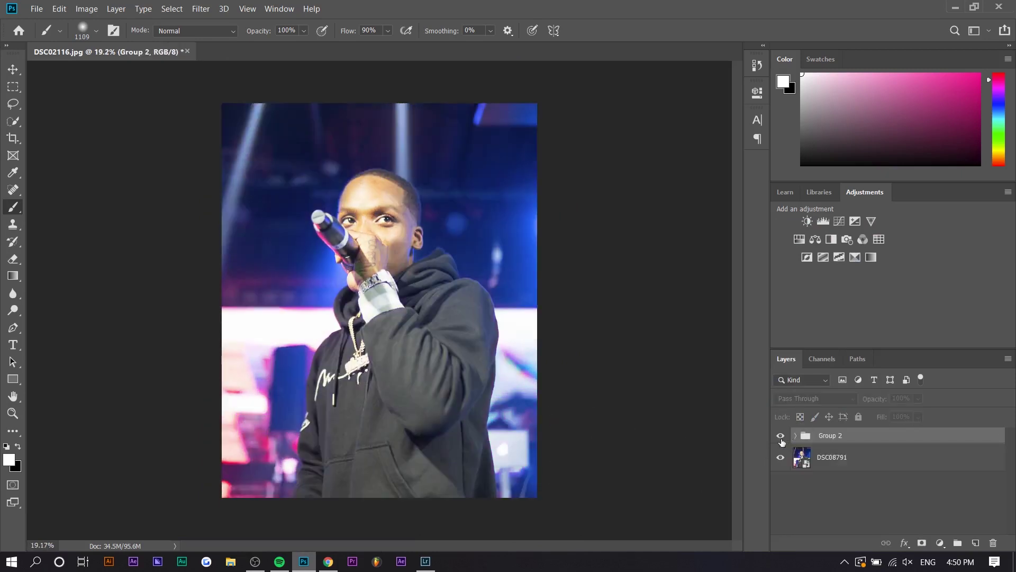
click(780, 435)
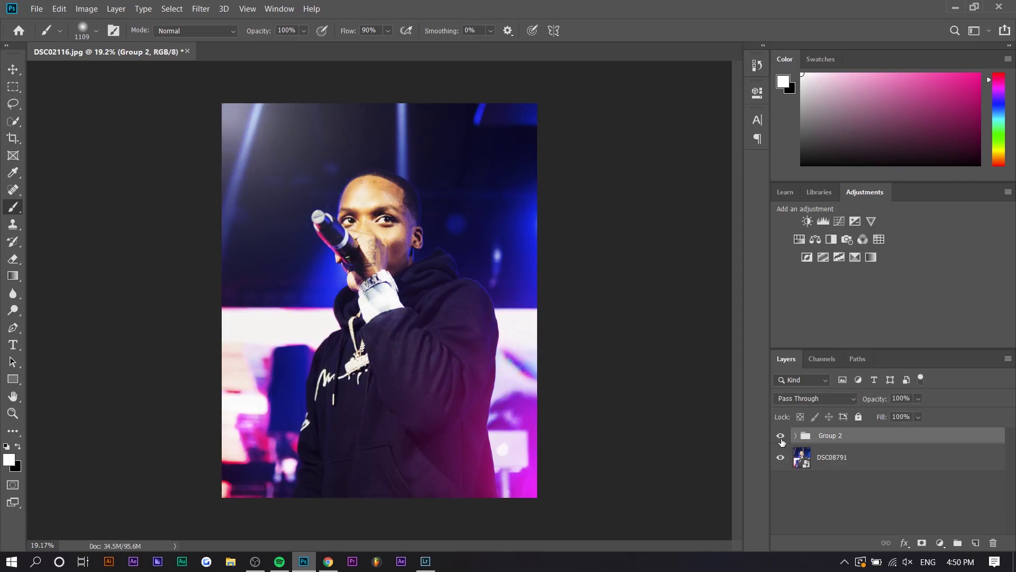